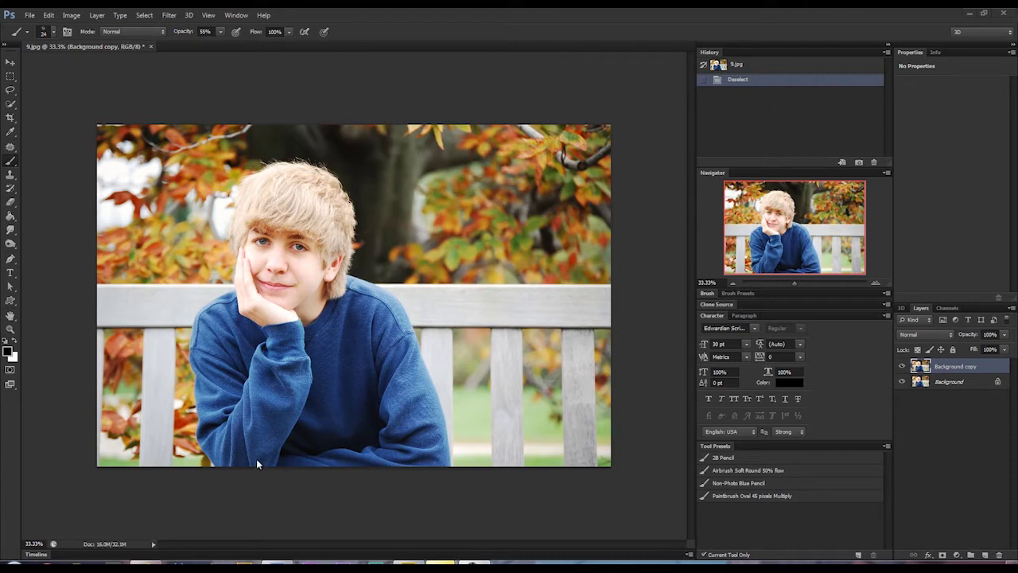
Step: Activate the Color Replacement tool and set the foreground colour to orange ff9c00
right_click(11, 161)
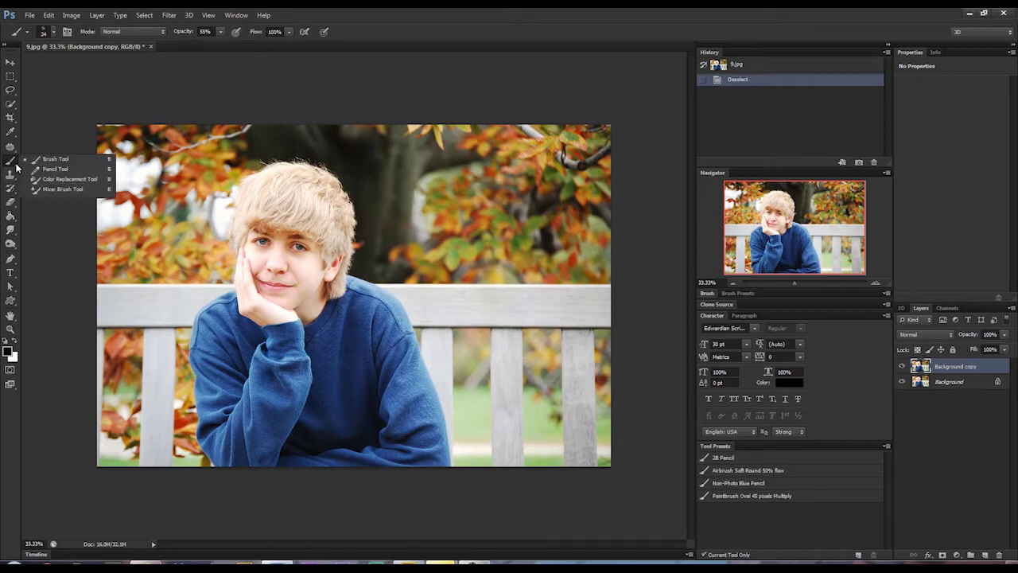
click(86, 179)
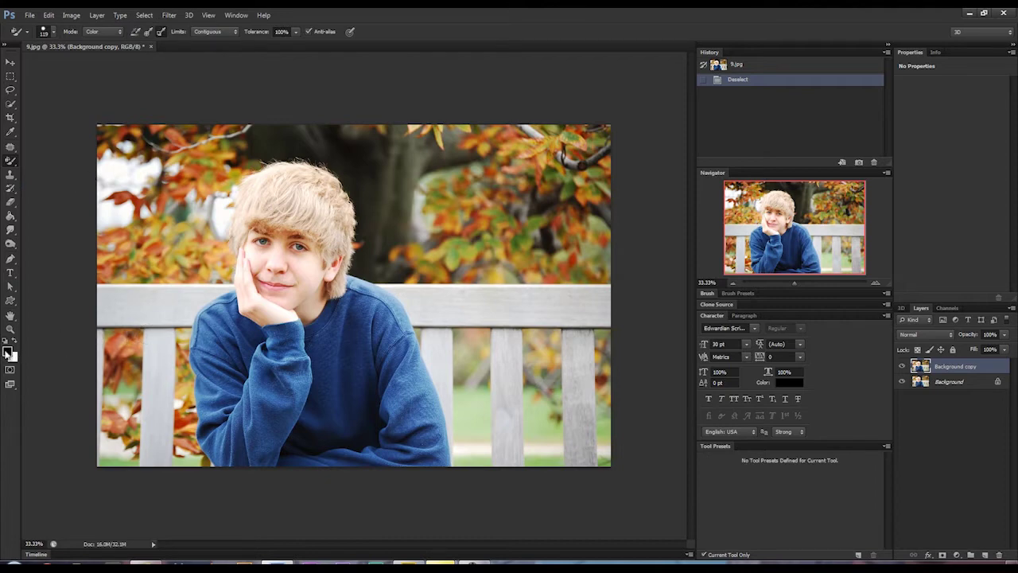
click(9, 351)
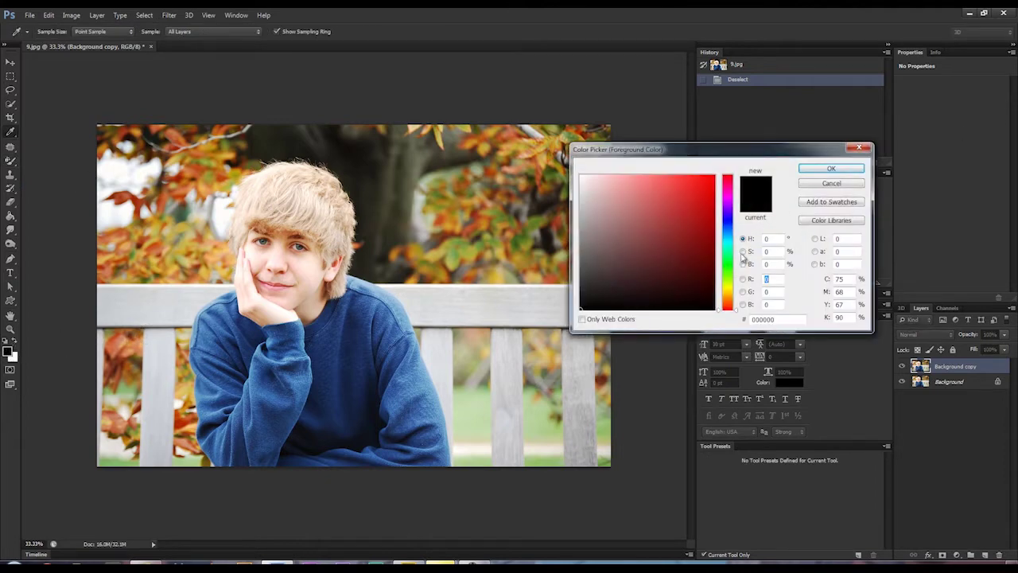
mouse_move(729, 306)
mouse_down()
mouse_move(729, 288)
mouse_move(730, 297)
mouse_up()
click(714, 175)
click(716, 173)
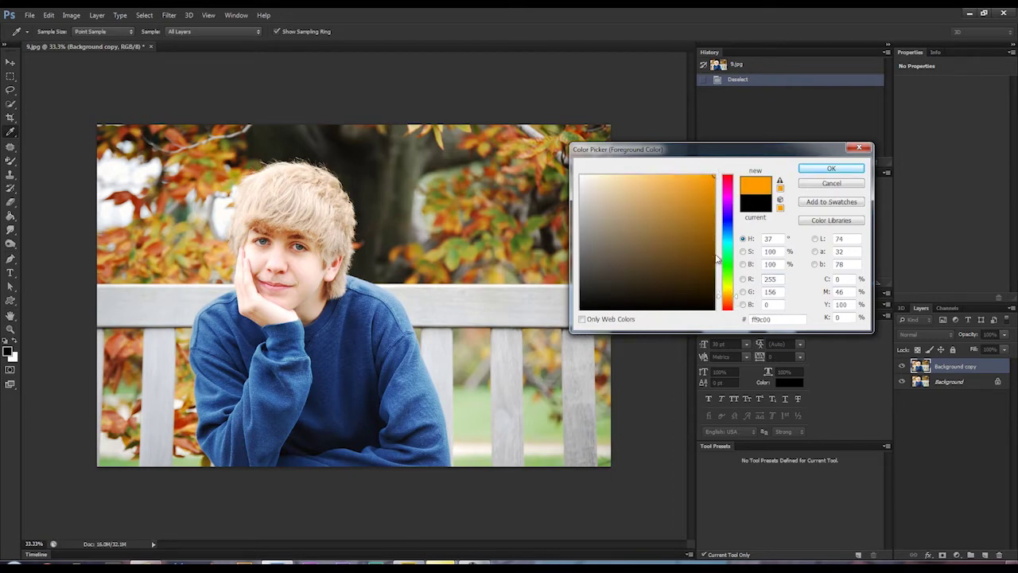
click(827, 171)
key(b)
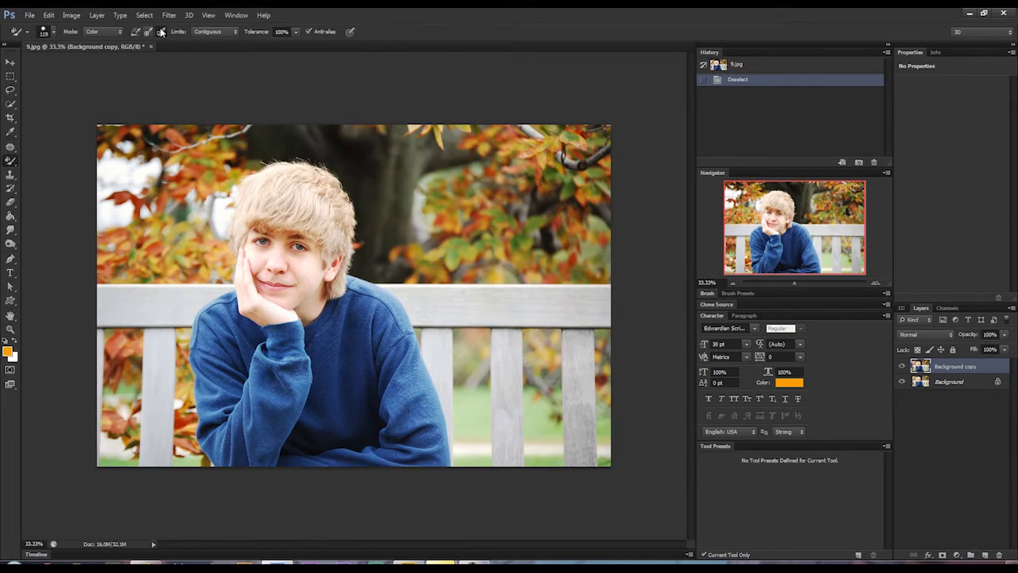
Step: Switch to continuous sampling with Color mode and Contiguous limits, and paint the orange over the blue sweater on the Background copy layer
click(108, 31)
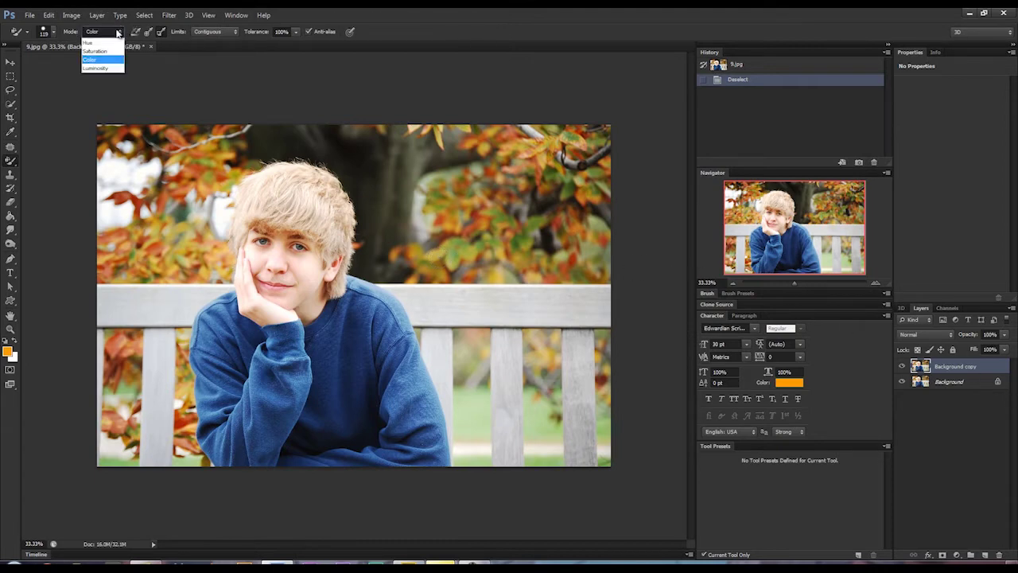
click(228, 30)
click(229, 30)
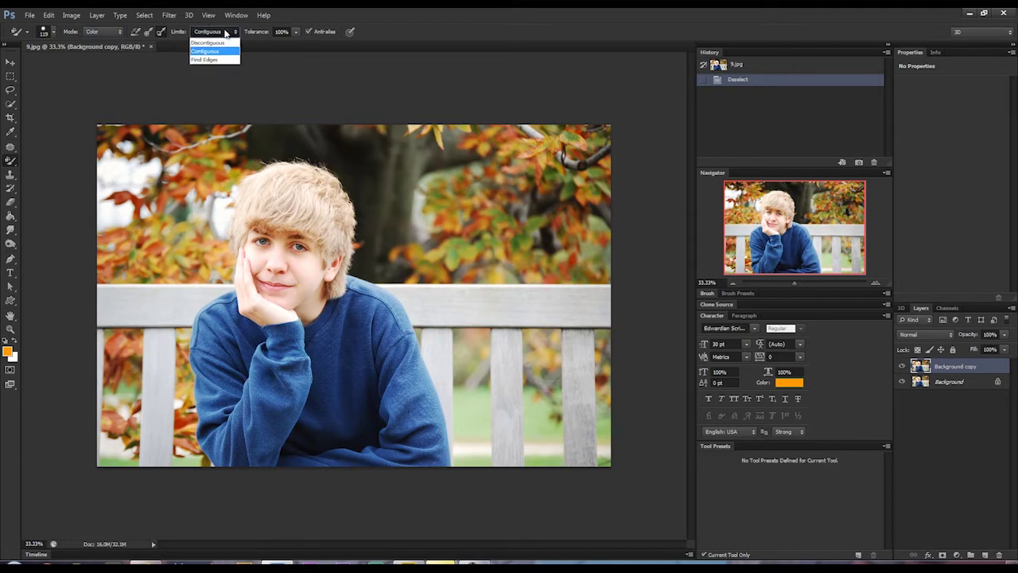
click(136, 31)
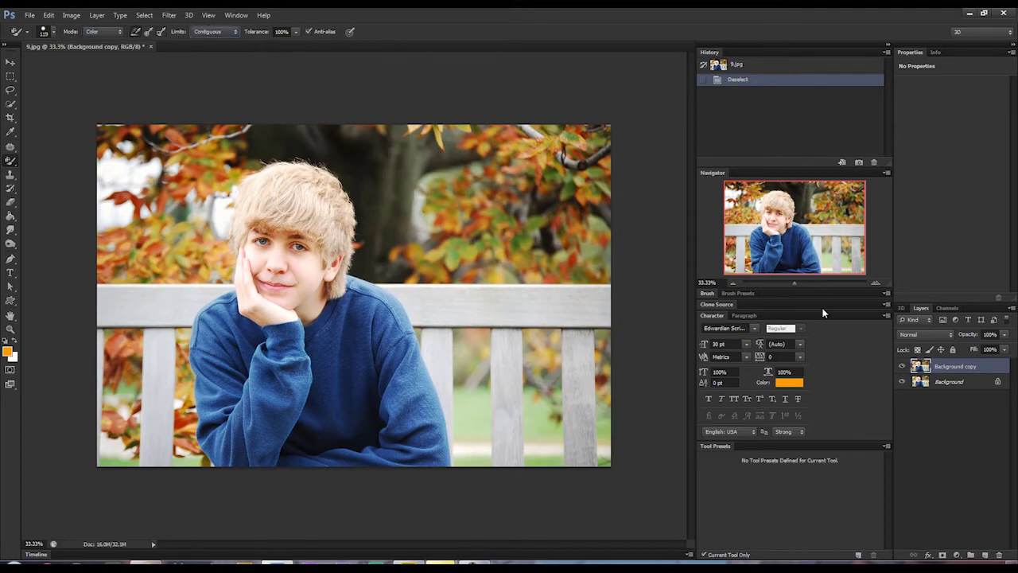
mouse_move(299, 387)
mouse_down()
mouse_move(325, 443)
mouse_move(298, 375)
mouse_move(275, 434)
mouse_move(289, 375)
mouse_move(341, 472)
mouse_move(352, 390)
mouse_move(419, 478)
mouse_move(407, 401)
mouse_move(432, 464)
mouse_move(413, 380)
mouse_move(407, 414)
mouse_move(352, 403)
mouse_move(326, 366)
mouse_move(279, 393)
mouse_move(289, 427)
mouse_move(334, 462)
mouse_move(245, 461)
mouse_move(240, 392)
mouse_move(257, 443)
mouse_move(282, 361)
mouse_move(315, 373)
mouse_move(387, 363)
mouse_move(388, 330)
mouse_move(436, 459)
mouse_up()
mouse_move(217, 443)
mouse_down()
mouse_move(208, 402)
mouse_move(218, 334)
mouse_move(225, 366)
mouse_move(240, 367)
mouse_move(234, 338)
mouse_move(271, 369)
mouse_move(259, 340)
mouse_up()
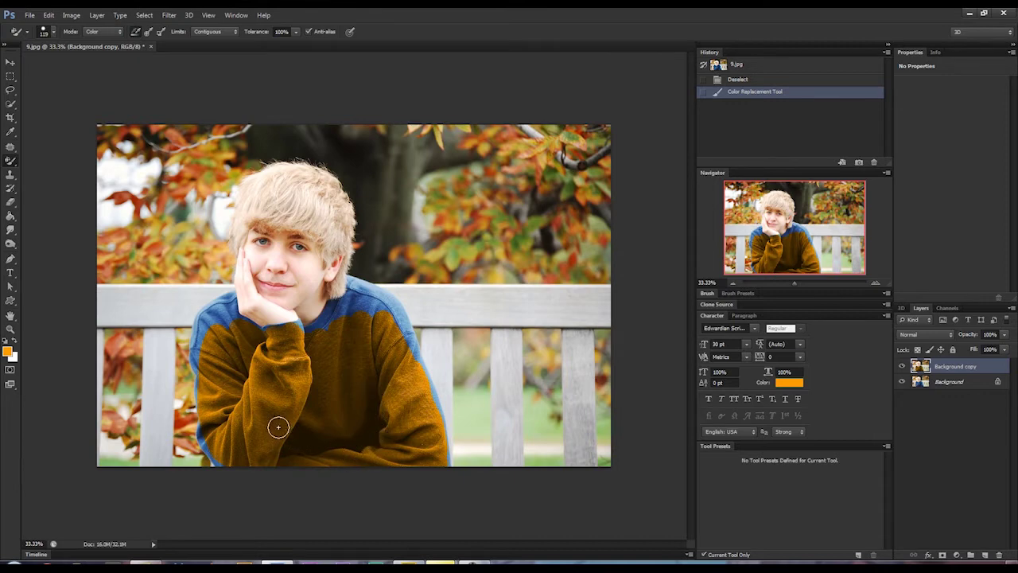
Step: Delete the painted Background copy layer and duplicate the Background layer again
right_click(953, 370)
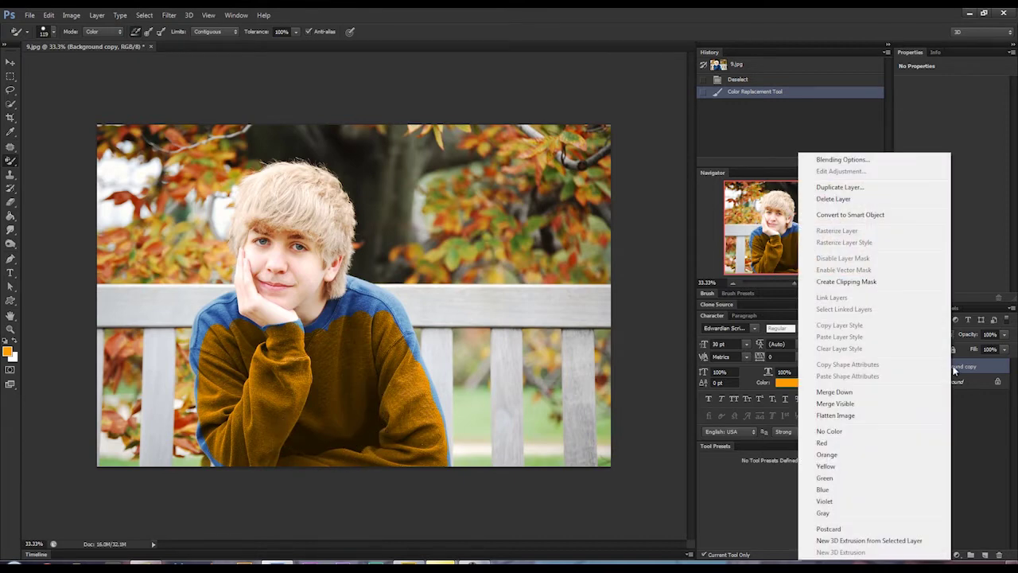
click(833, 199)
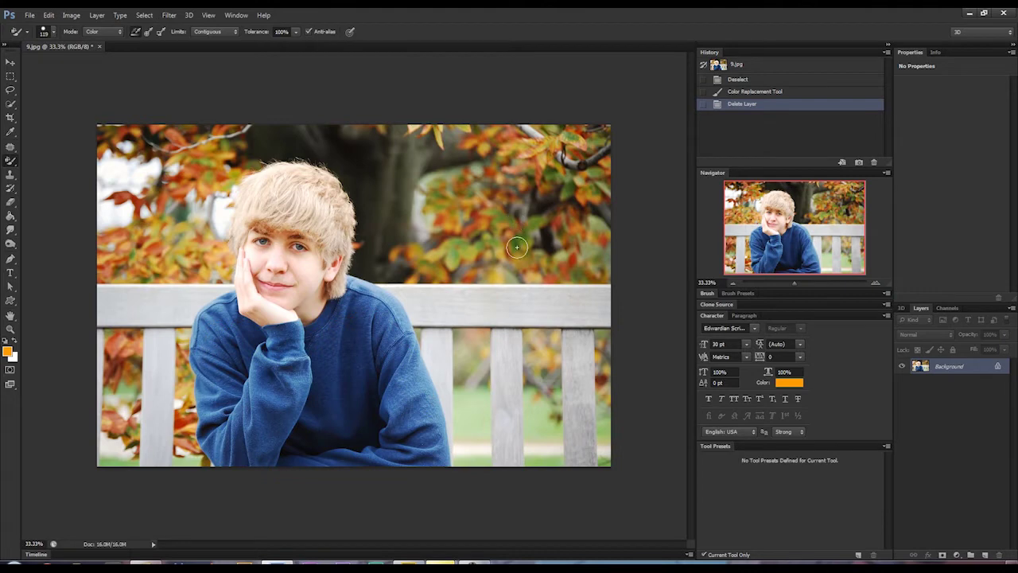
right_click(954, 368)
click(906, 391)
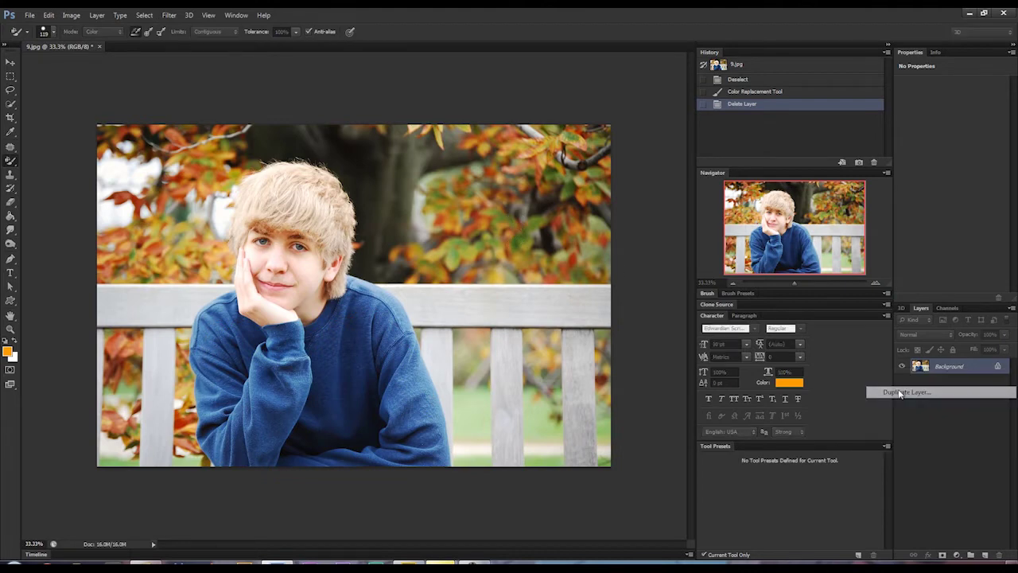
click(600, 183)
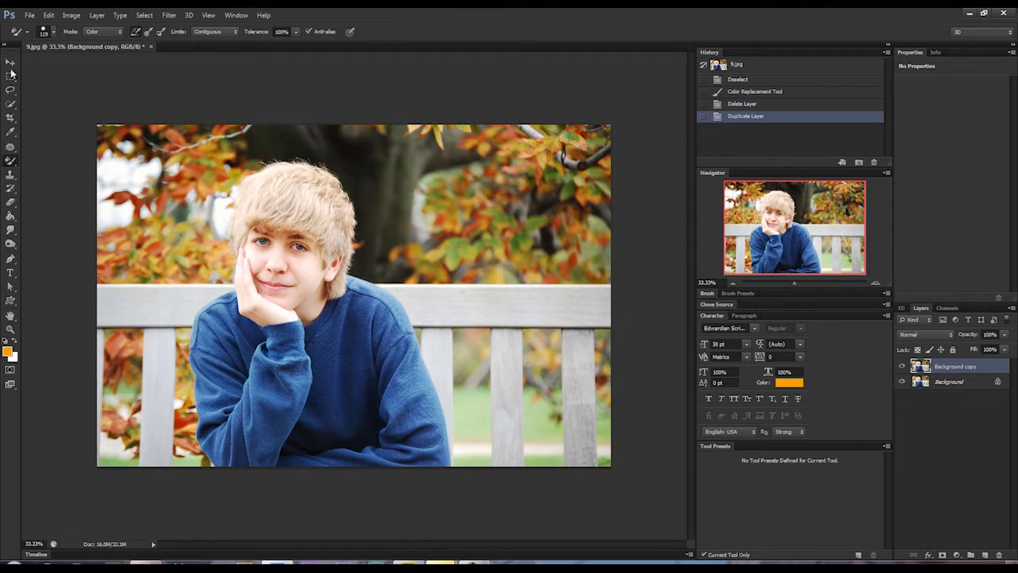
Step: Try to select the sweater area by area with the Magic Wand, and revert the history to the Duplicate Layer state
click(10, 104)
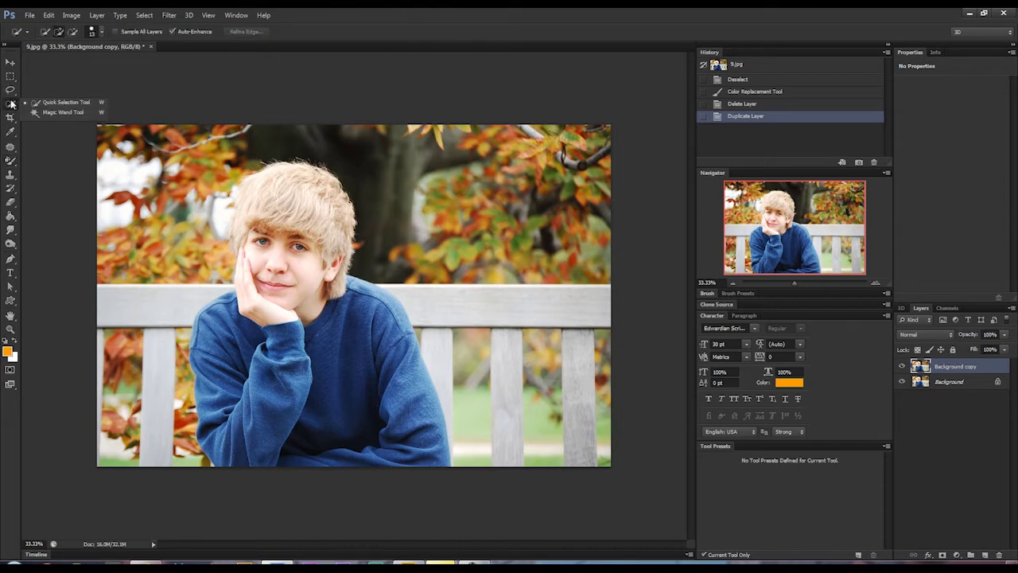
click(73, 113)
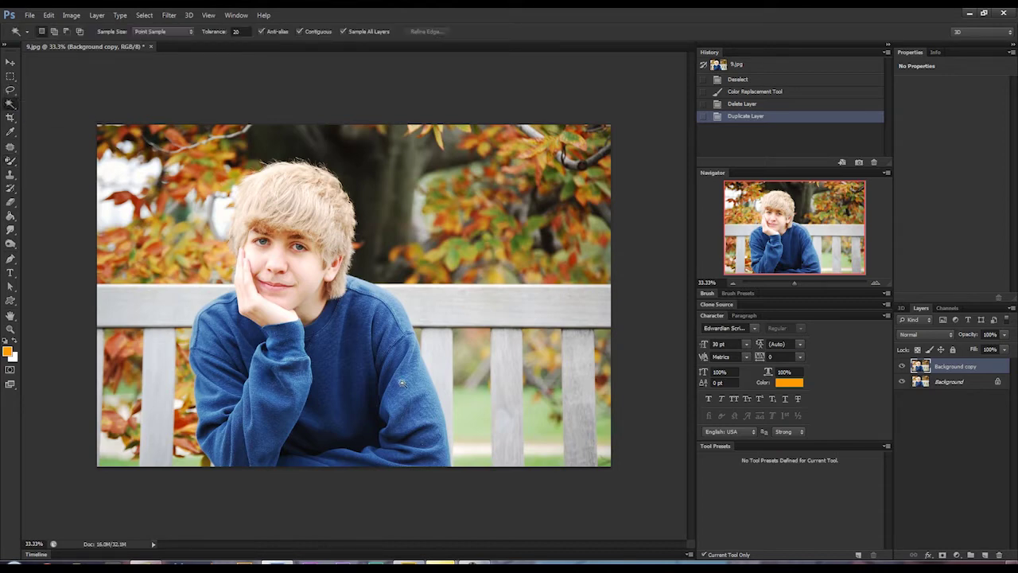
click(341, 396)
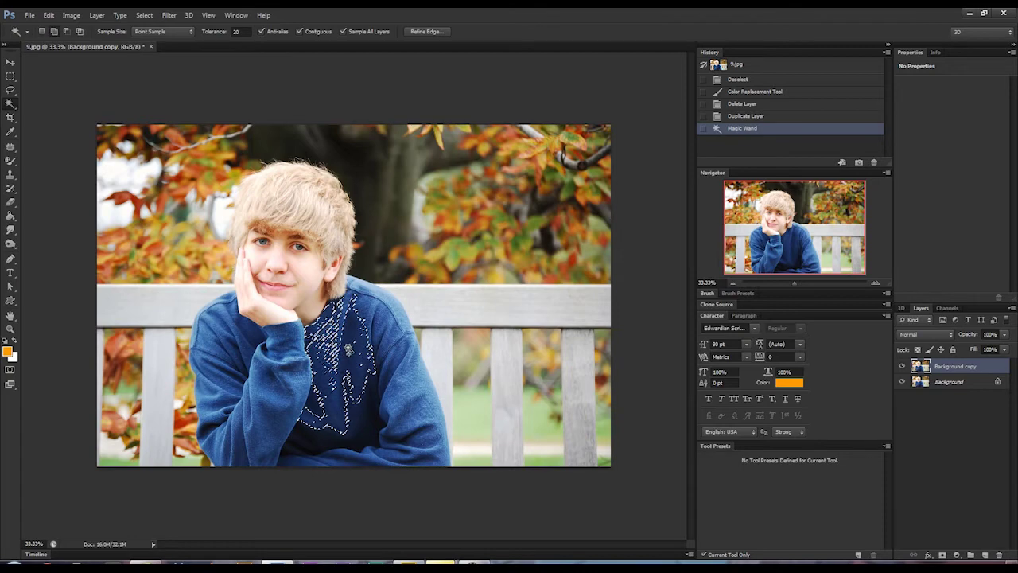
click(350, 362)
click(340, 322)
click(342, 320)
click(375, 334)
click(333, 350)
click(371, 315)
scroll(795, 119, up, 2)
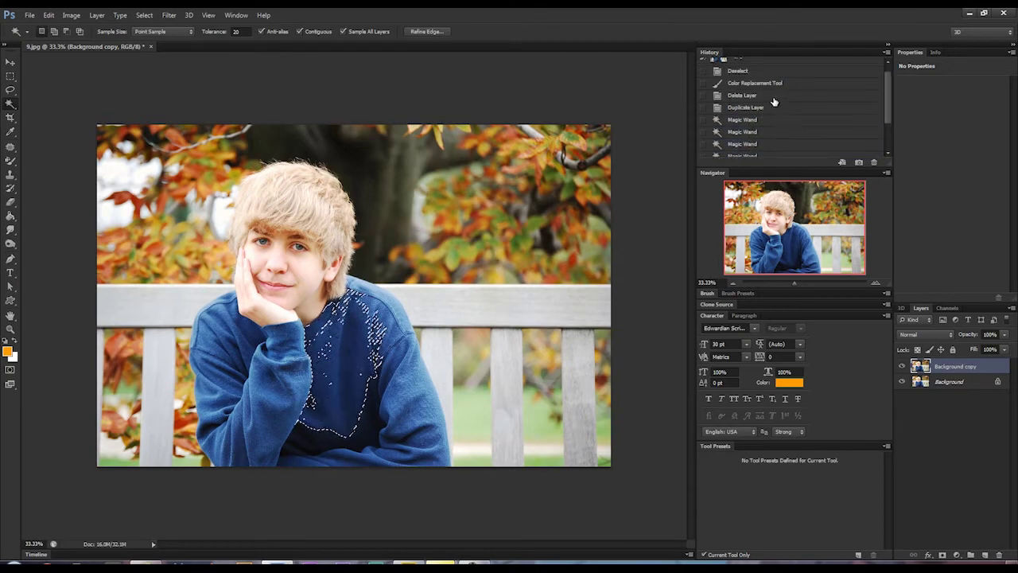
click(747, 107)
Step: Select the whole blue sweater, including both sleeves and the collar, with the Quick Selection tool
right_click(12, 103)
click(79, 103)
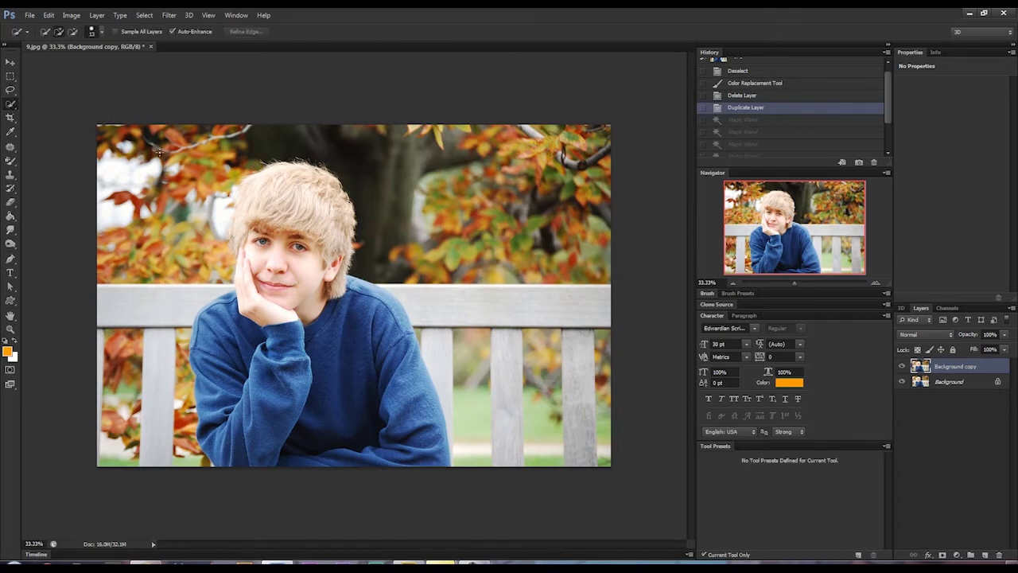
click(874, 283)
click(875, 283)
drag(776, 231, 772, 257)
mouse_move(317, 531)
mouse_down()
mouse_move(295, 392)
mouse_move(352, 339)
mouse_move(377, 451)
mouse_move(474, 476)
mouse_move(510, 503)
mouse_move(451, 344)
mouse_move(453, 204)
mouse_move(424, 170)
mouse_move(478, 204)
mouse_move(465, 224)
mouse_move(401, 239)
mouse_move(367, 297)
mouse_move(294, 322)
mouse_move(281, 294)
mouse_up()
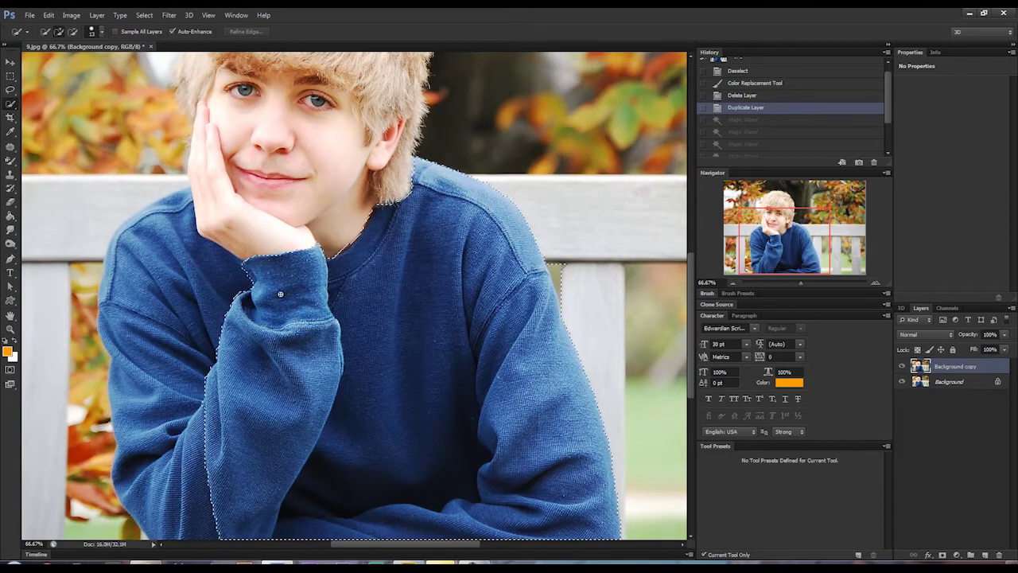
mouse_move(242, 371)
mouse_down()
mouse_move(202, 465)
mouse_move(177, 423)
mouse_move(171, 387)
mouse_move(174, 206)
mouse_move(189, 195)
mouse_move(128, 230)
mouse_move(107, 264)
mouse_up()
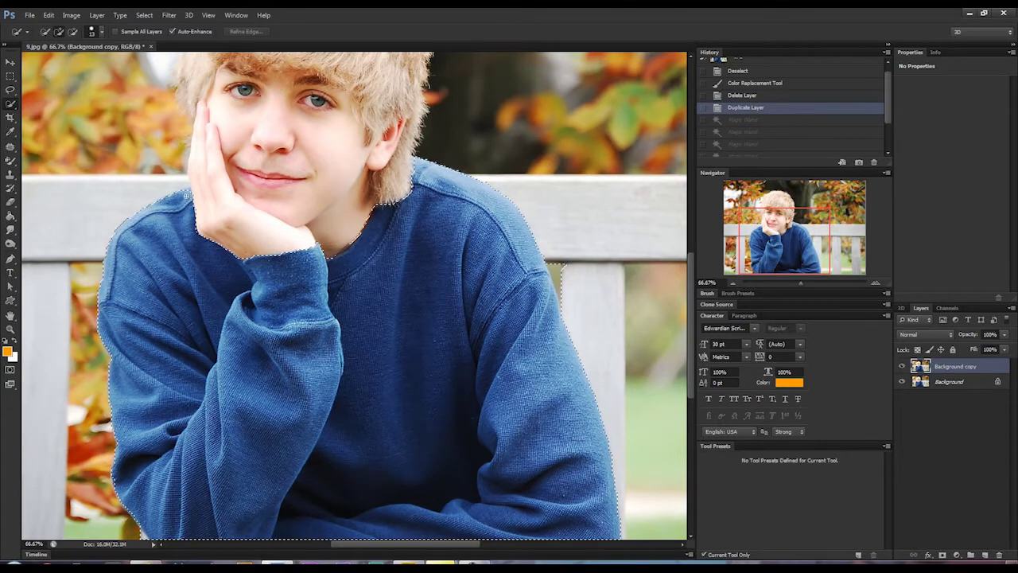
drag(378, 311, 374, 297)
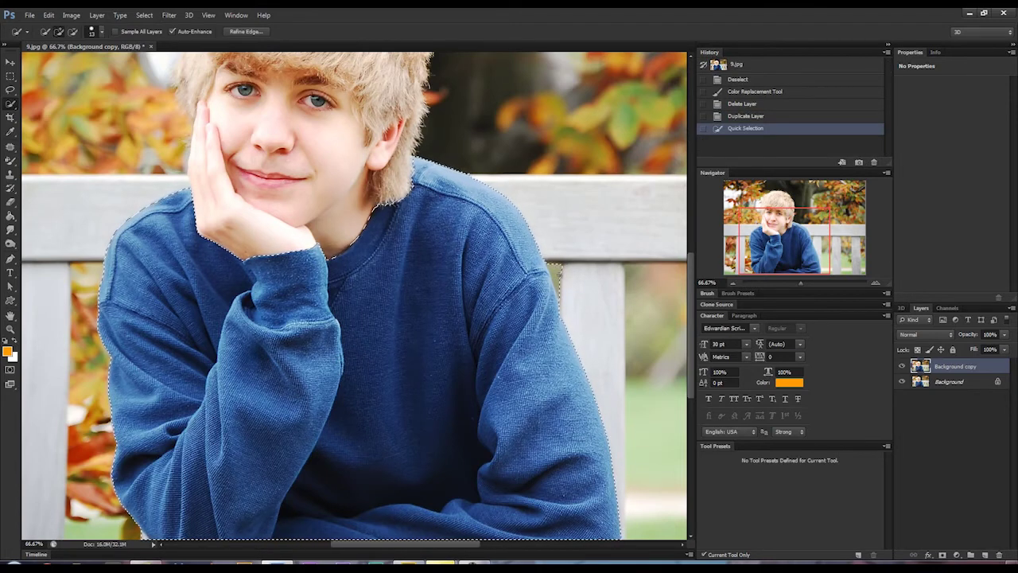
Step: Subtract the stray background beside the sleeve from the sweater selection and turn the selection into a layer mask on Background copy
key(alt)
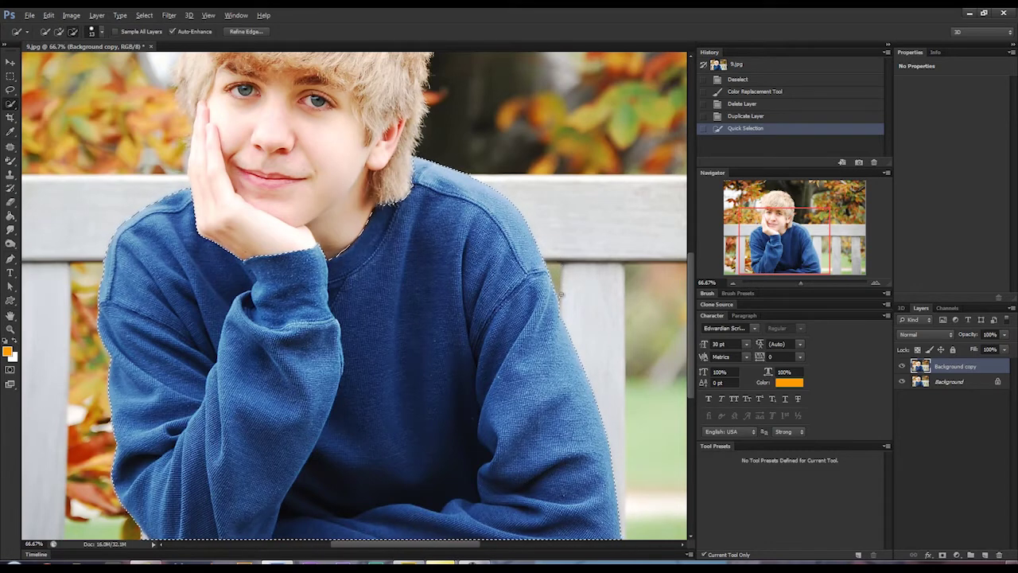
mouse_move(560, 293)
mouse_down()
mouse_move(560, 317)
mouse_move(493, 385)
mouse_up()
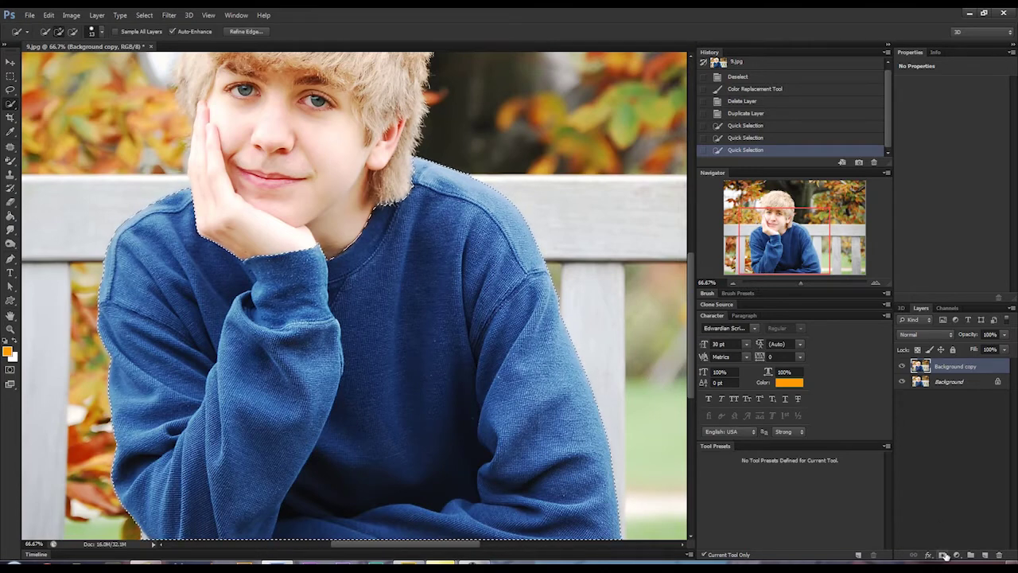
click(943, 555)
Step: Examine the masked sweater and its sleeve edges close up at 200% zoom
drag(764, 240, 754, 240)
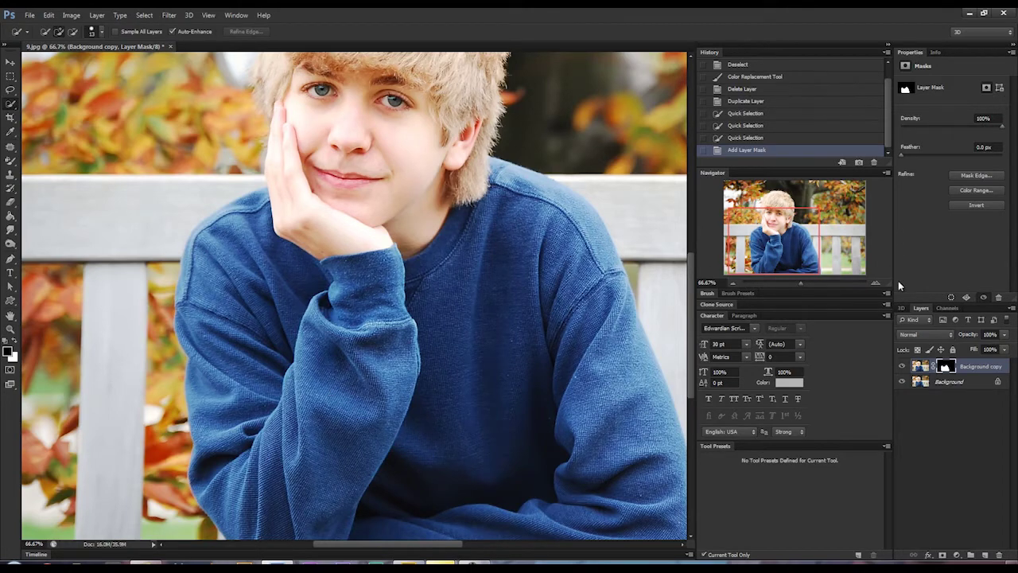
click(874, 283)
click(874, 283)
drag(772, 239, 746, 242)
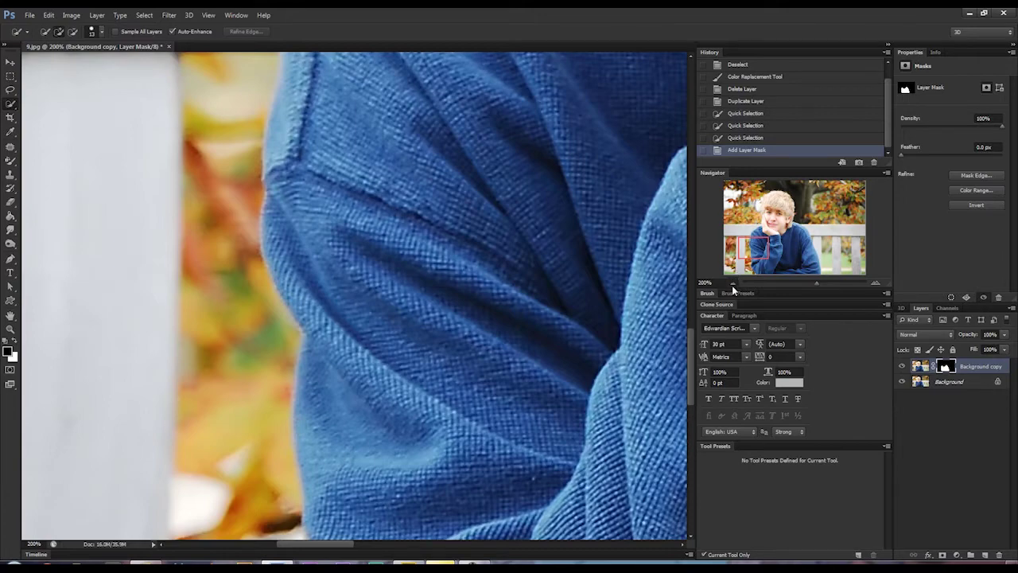
click(732, 284)
click(733, 285)
click(752, 242)
click(768, 238)
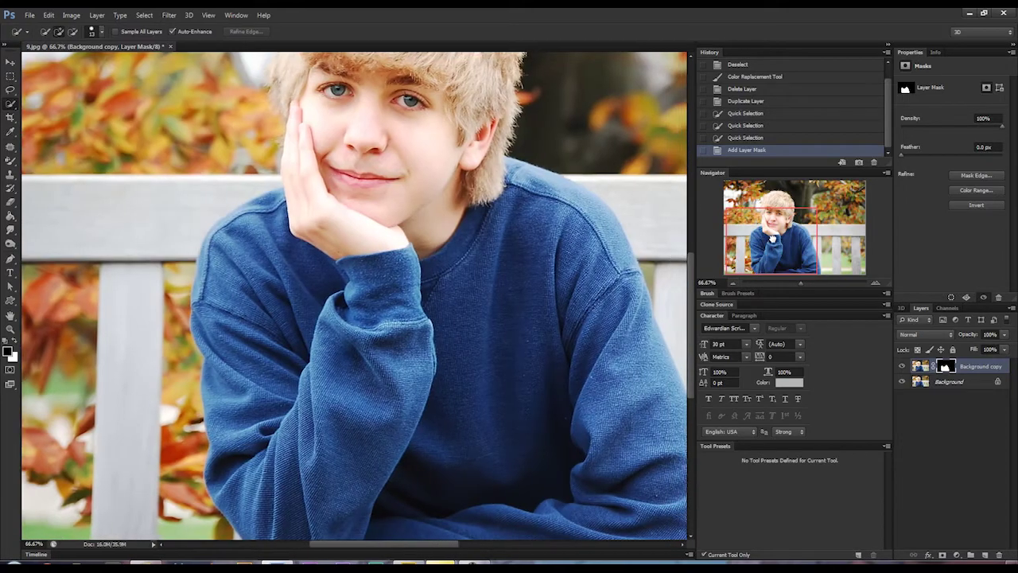
click(775, 238)
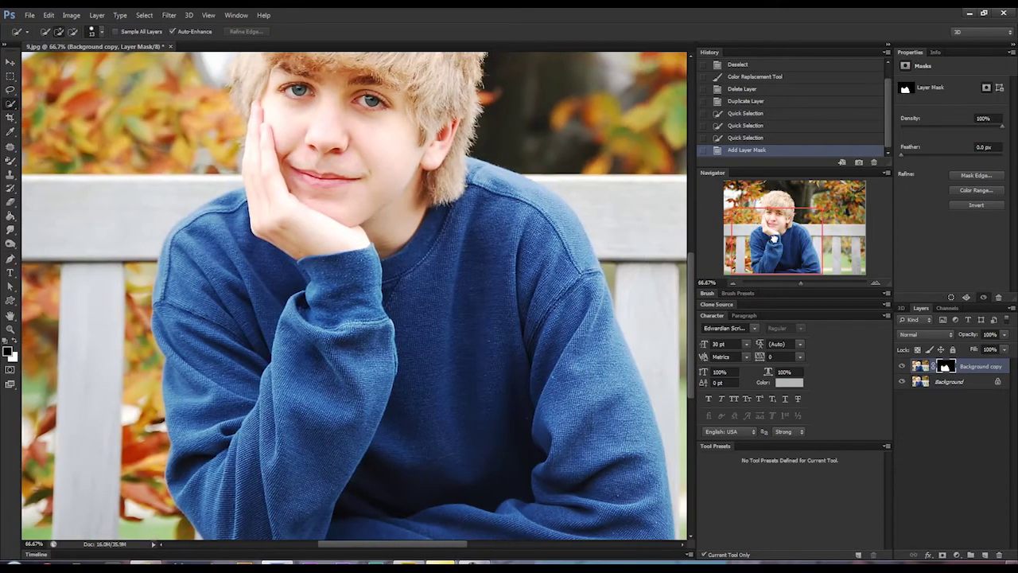
Step: Add a Black & White adjustment layer above Background copy with Cyans and Blues both at -200
click(97, 15)
mouse_move(159, 107)
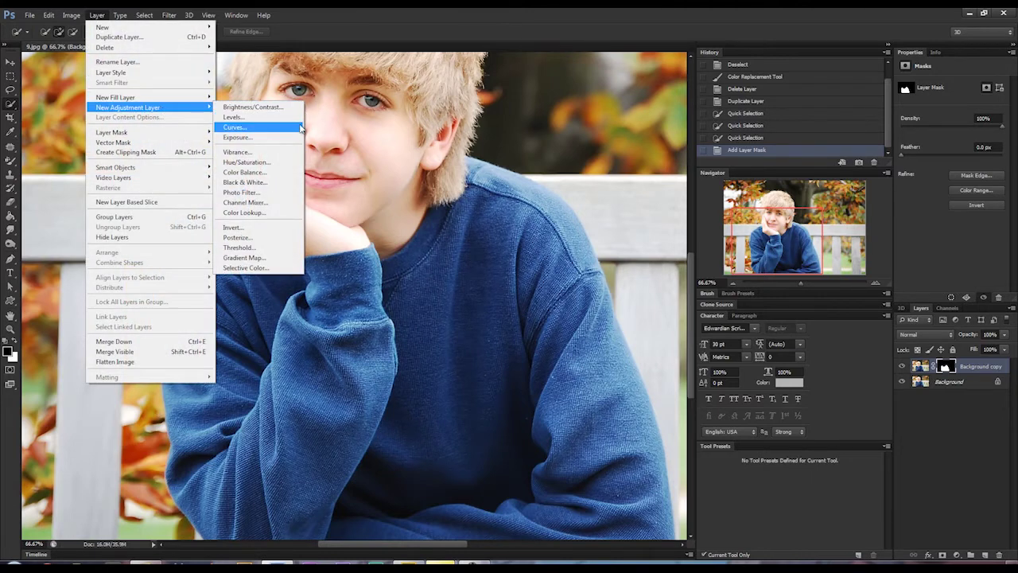
click(278, 182)
click(597, 188)
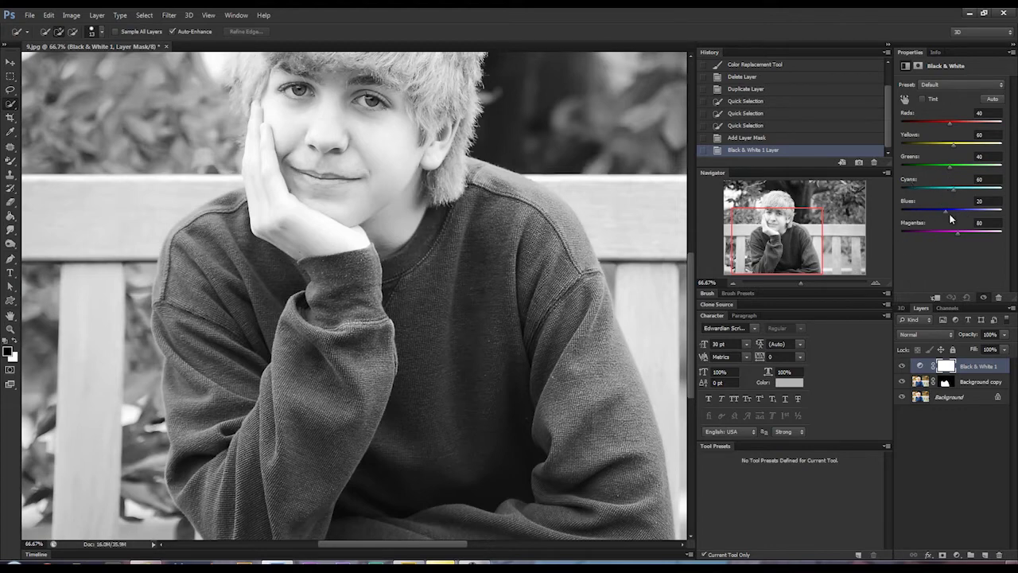
drag(938, 211, 882, 206)
drag(953, 188, 884, 190)
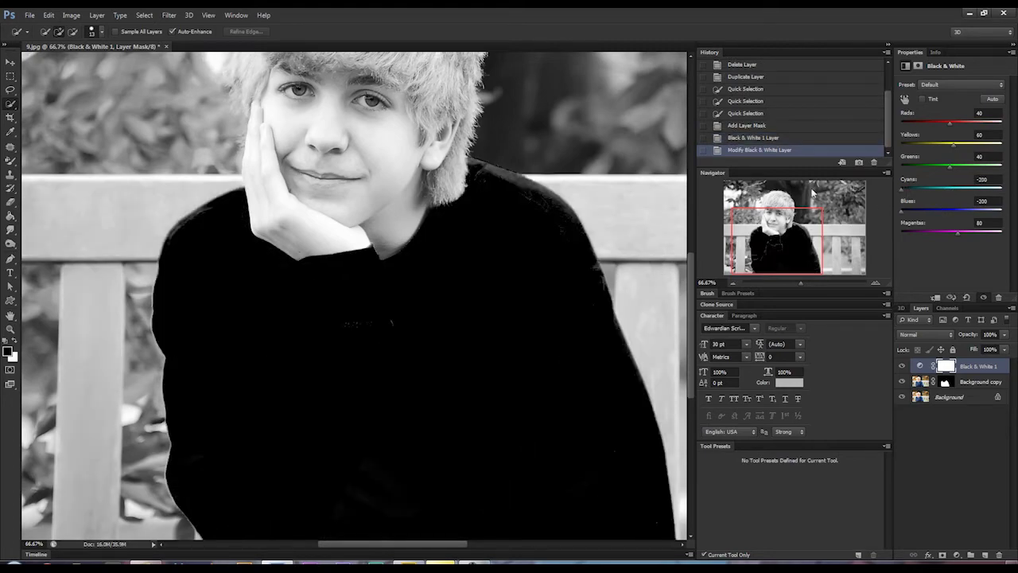
Step: Examine the blackened sweater's outline along the sleeve and shoulder at 200% zoom for imperfect mask edges
click(875, 283)
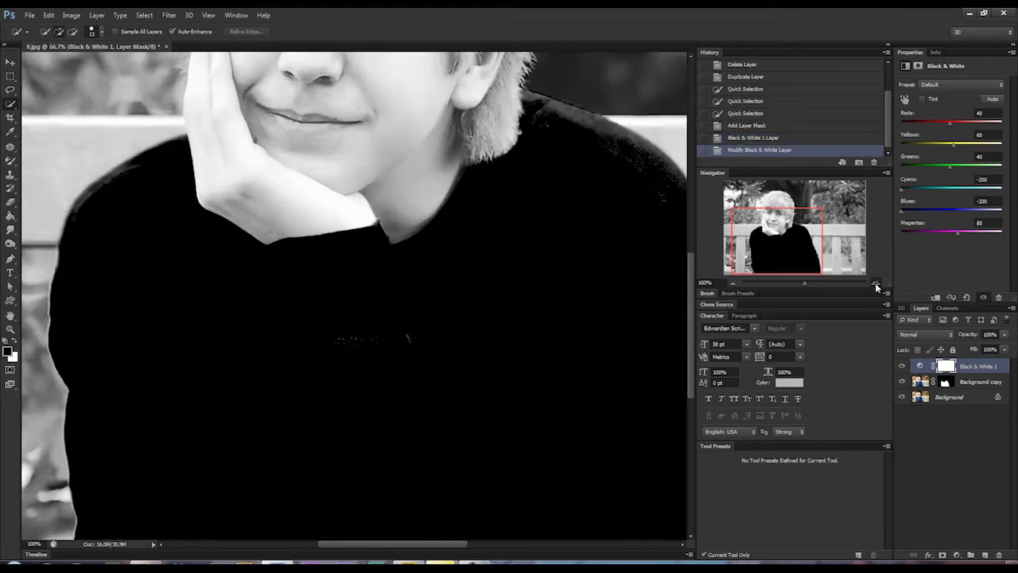
click(875, 283)
drag(777, 240, 754, 264)
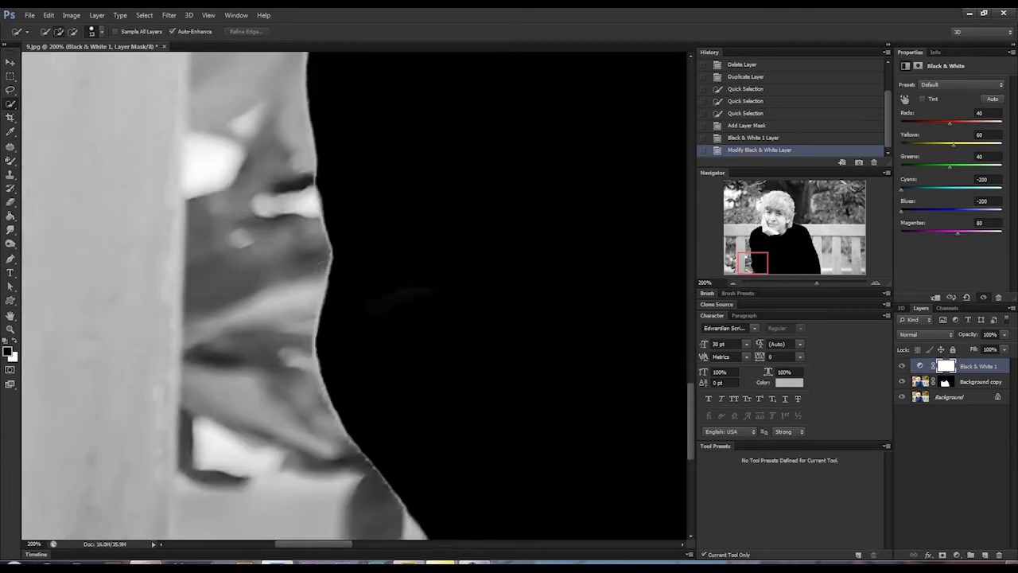
drag(767, 264, 759, 238)
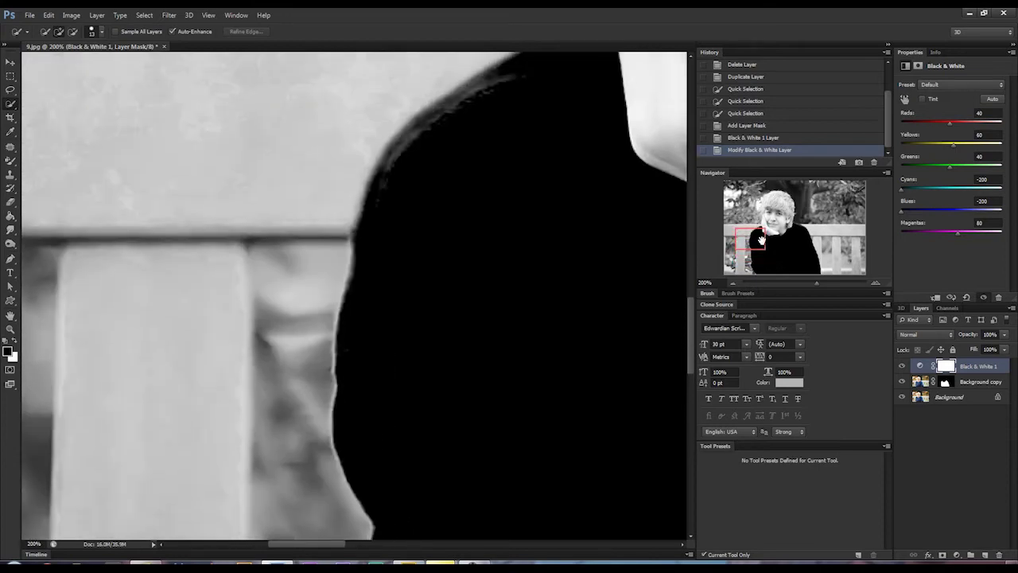
click(734, 277)
click(734, 276)
click(734, 277)
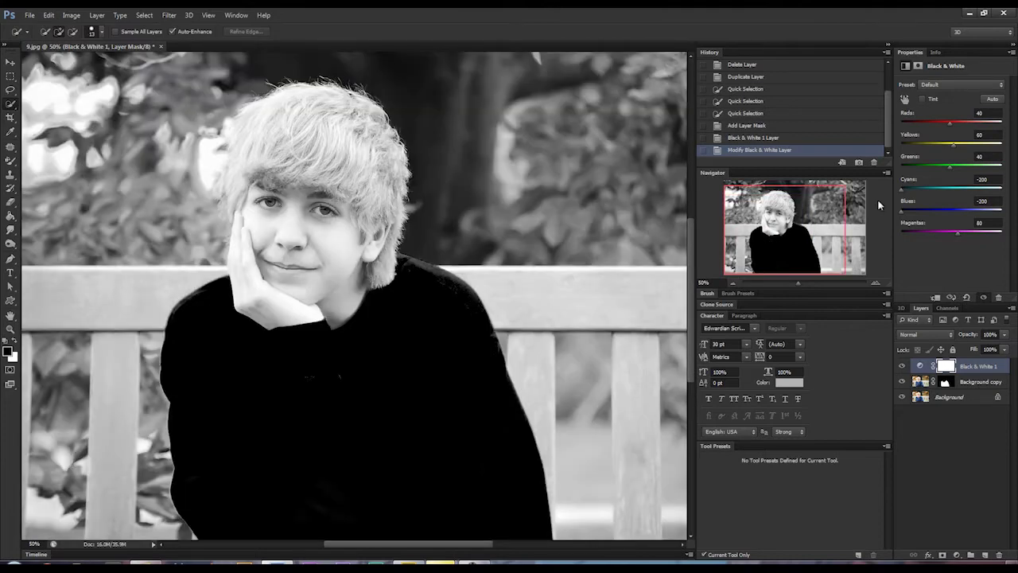
Step: Delete the Black & White 1 adjustment layer
click(973, 366)
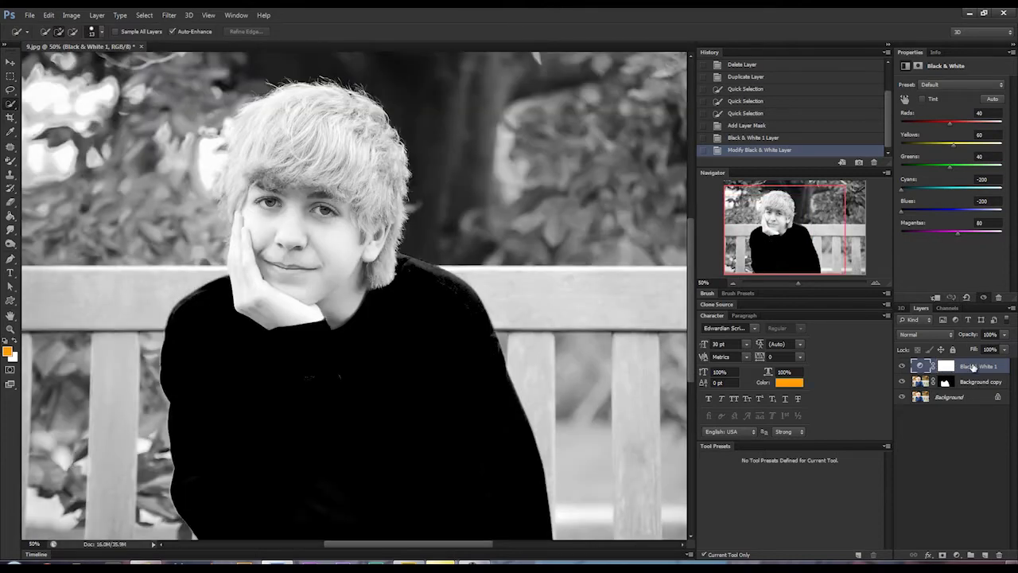
right_click(974, 366)
click(858, 199)
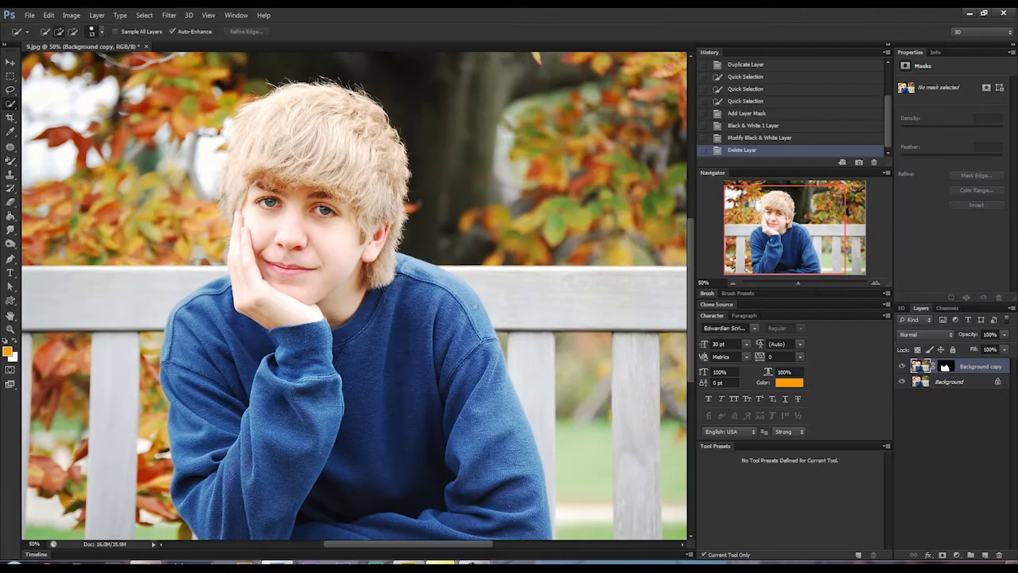
Step: Load the sweater-shaped layer mask of Background copy as a selection
click(874, 281)
drag(777, 267, 773, 268)
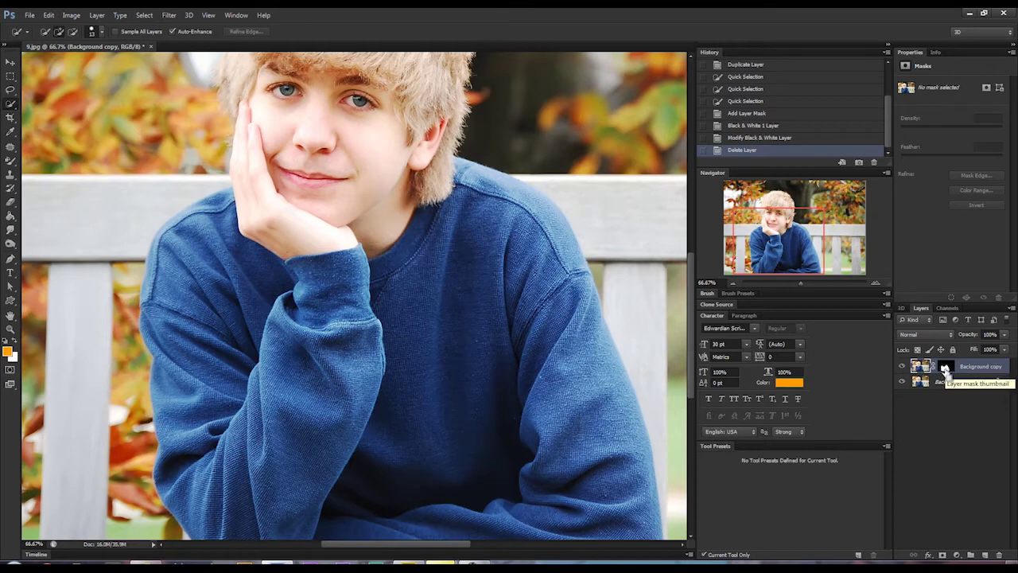
ctrl+click(946, 370)
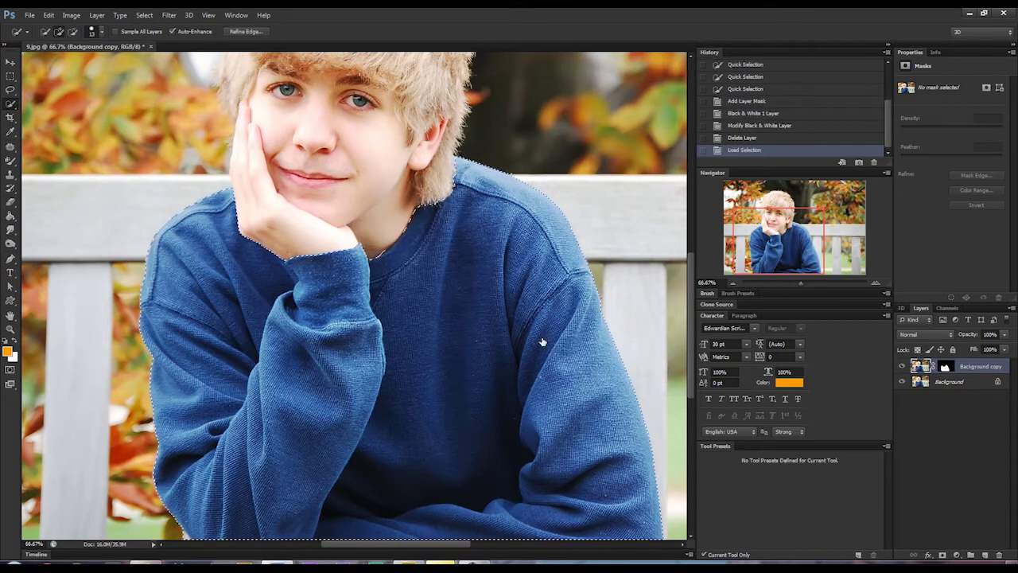
Step: Duplicate the Background layer and move the duplicate above Background copy
right_click(926, 382)
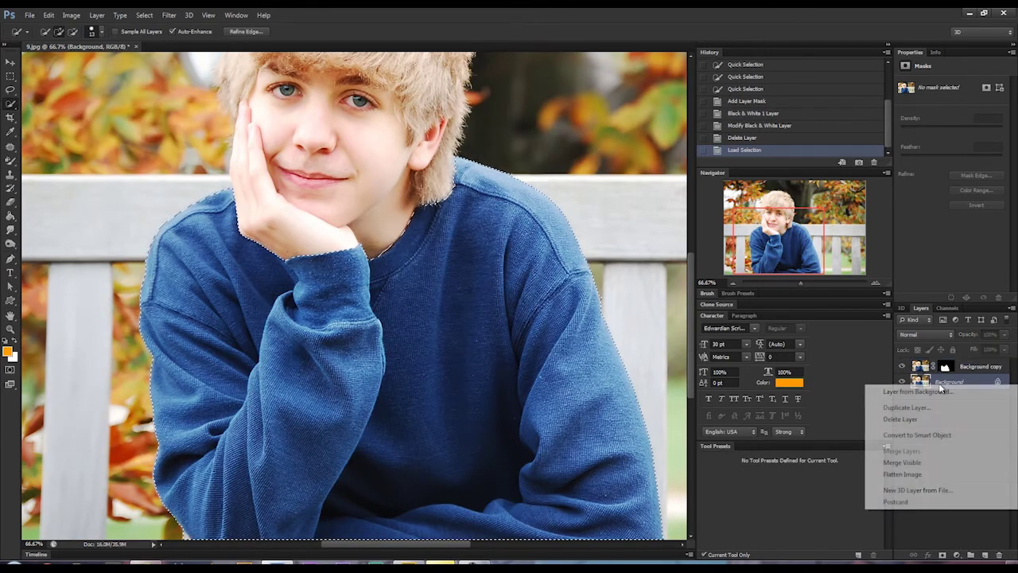
click(923, 408)
click(600, 181)
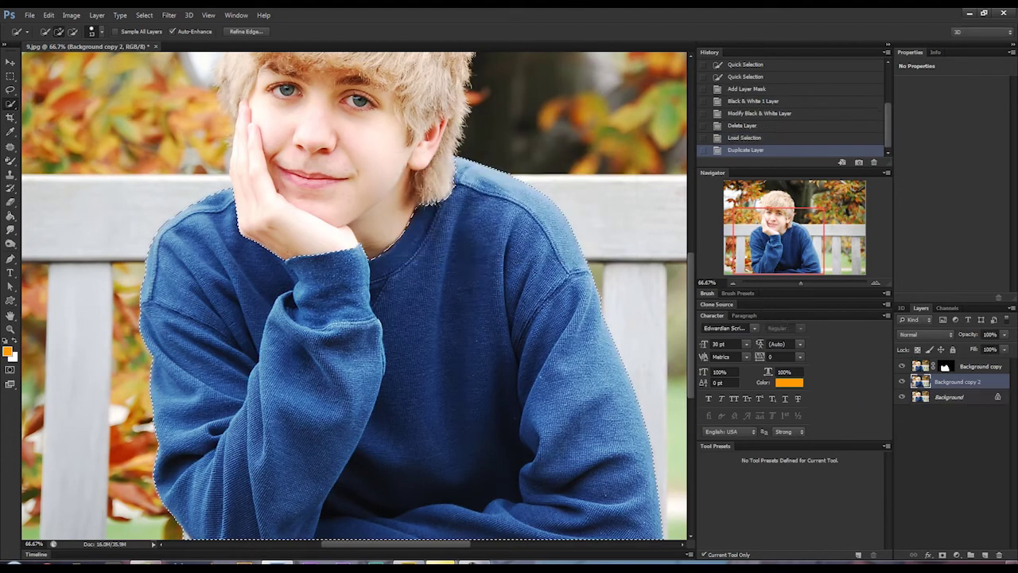
drag(979, 387, 980, 365)
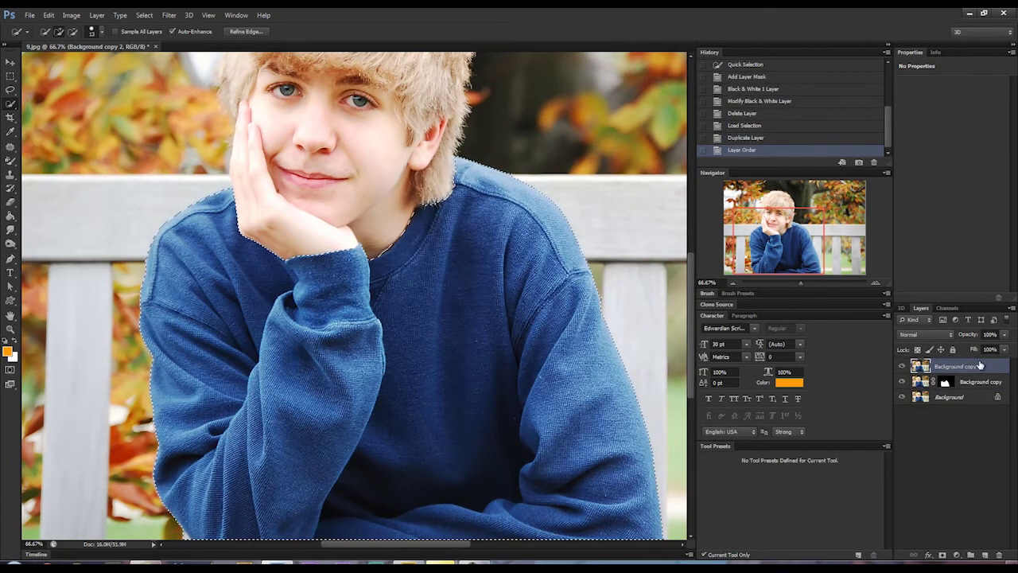
Step: Convert the sweater selection into a border selection 4 pixels wide
click(145, 15)
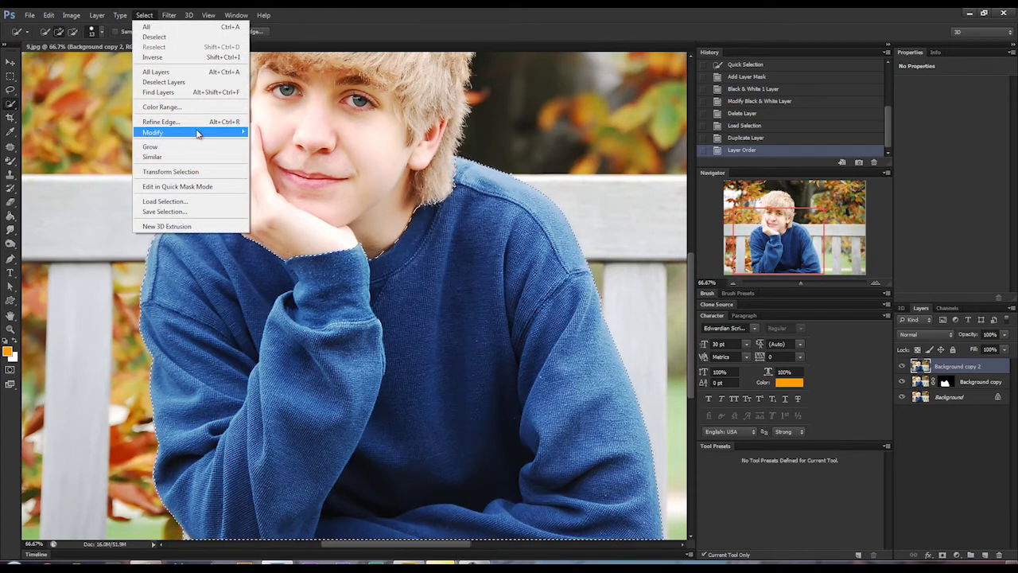
mouse_move(203, 132)
click(289, 132)
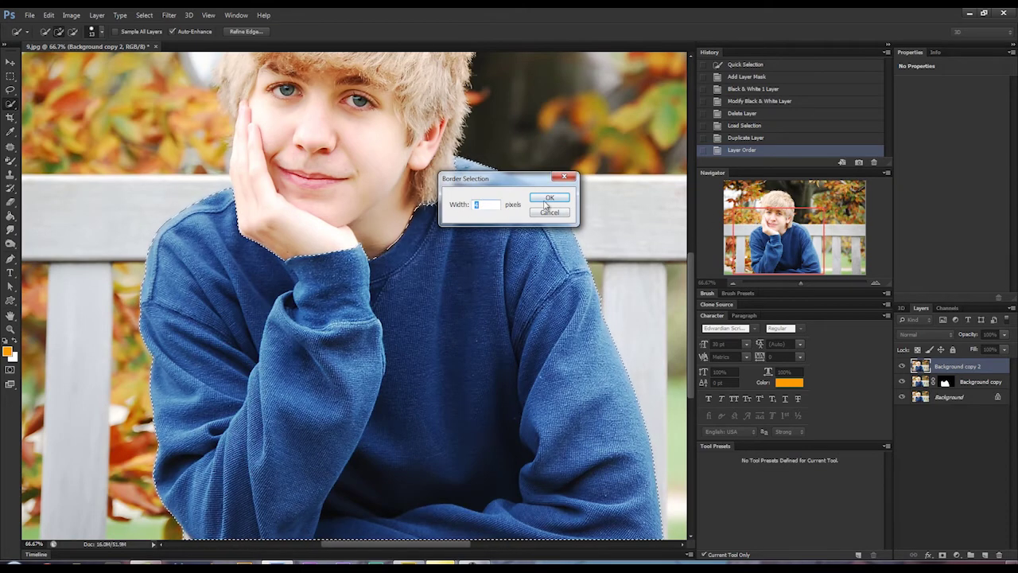
click(548, 199)
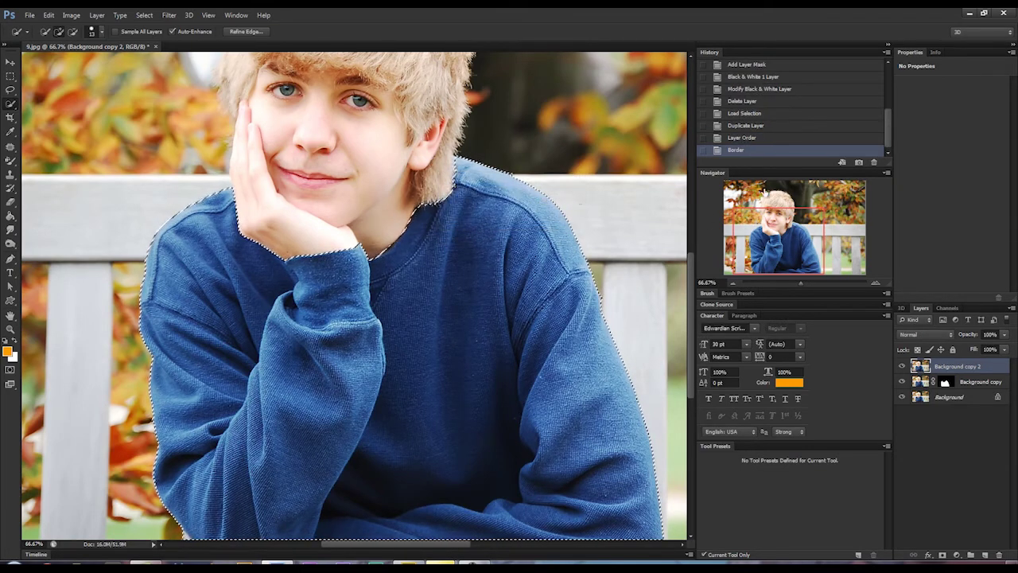
Step: Expand the border selection around the sweater by 2 pixels
click(875, 283)
drag(784, 242, 757, 230)
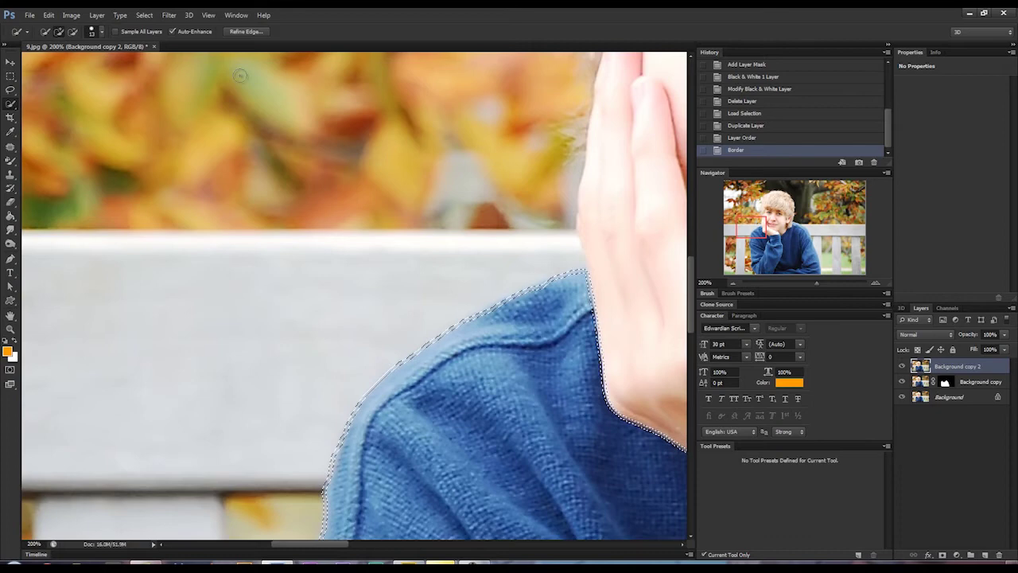
click(148, 16)
mouse_move(168, 15)
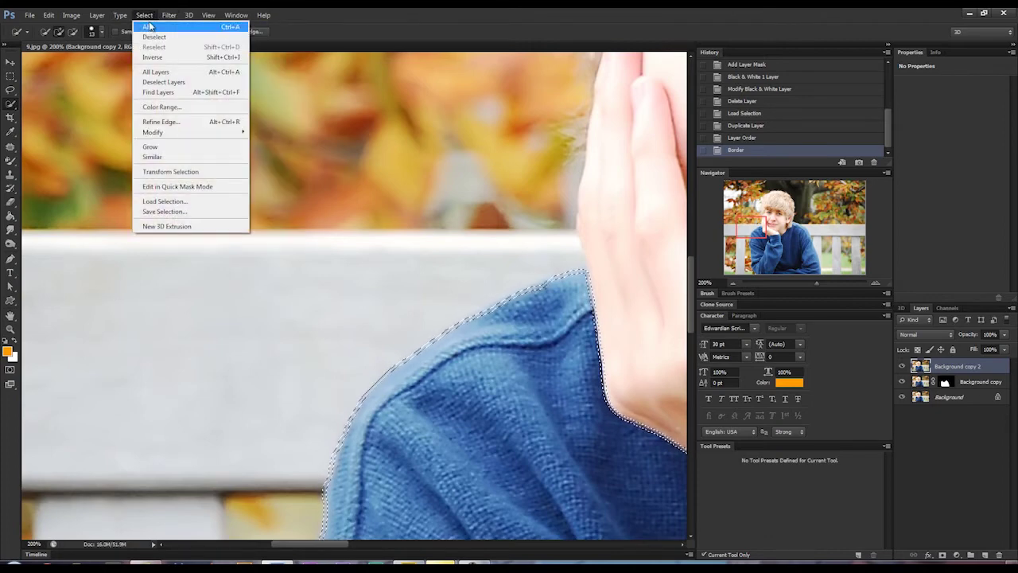
mouse_move(212, 131)
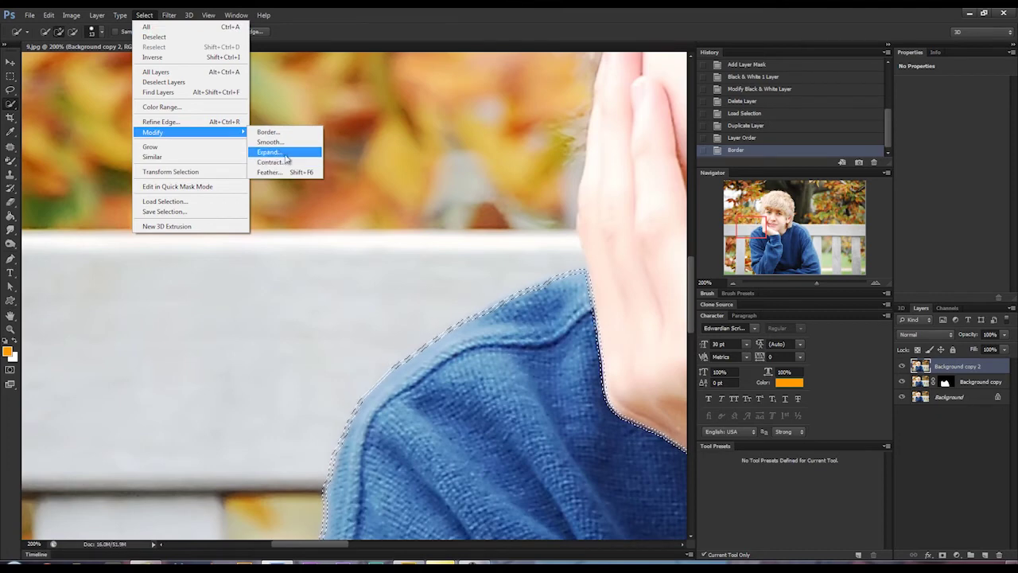
click(286, 155)
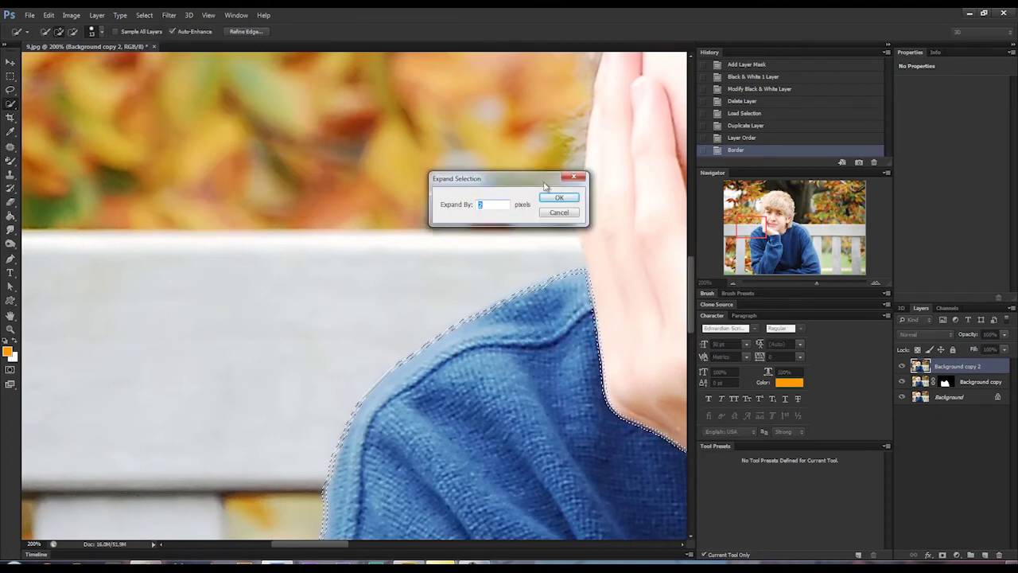
click(559, 197)
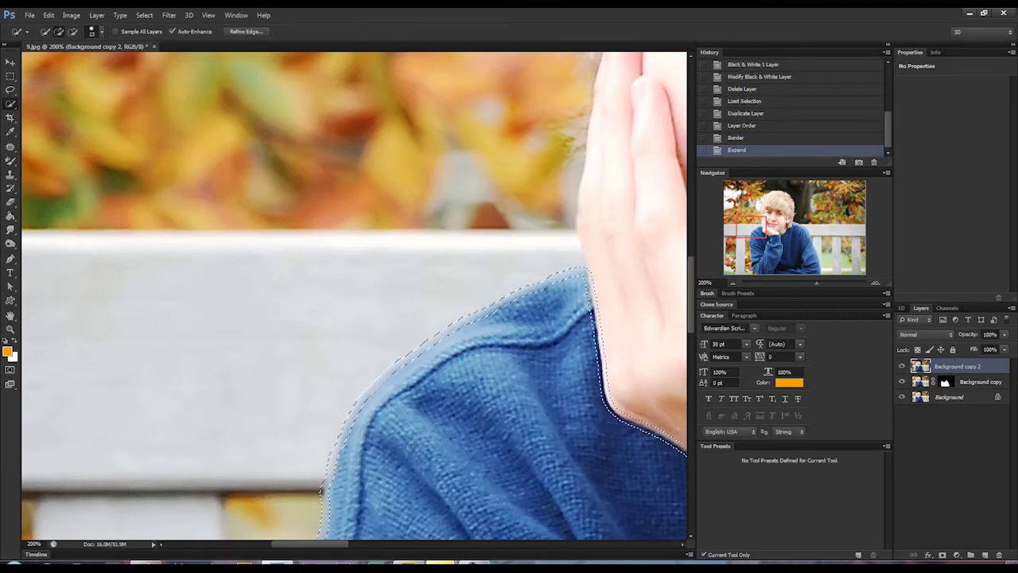
Step: Turn the border selection into a layer mask on Background copy 2 and put both masked copies into a new group
drag(738, 239, 761, 270)
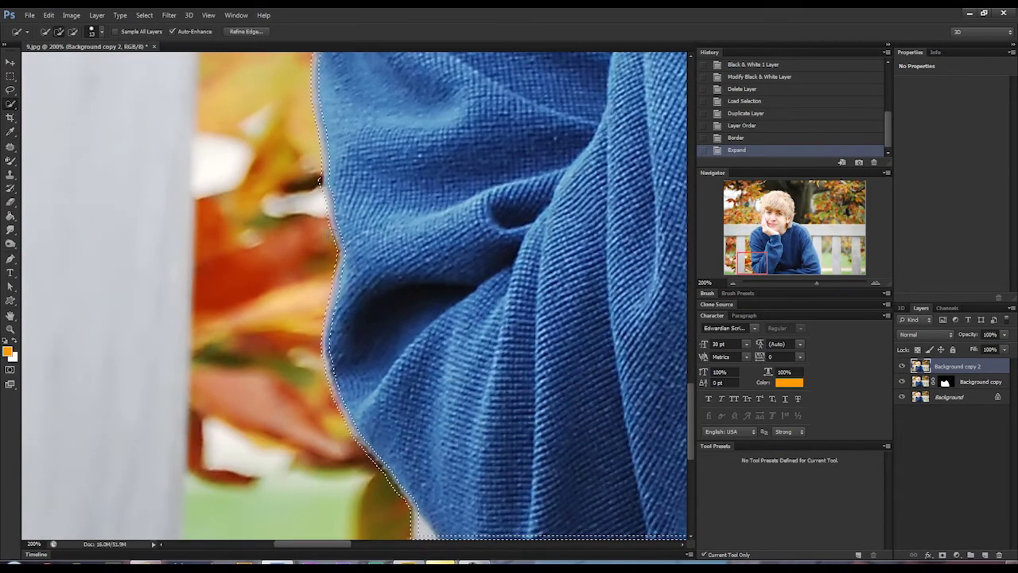
click(732, 282)
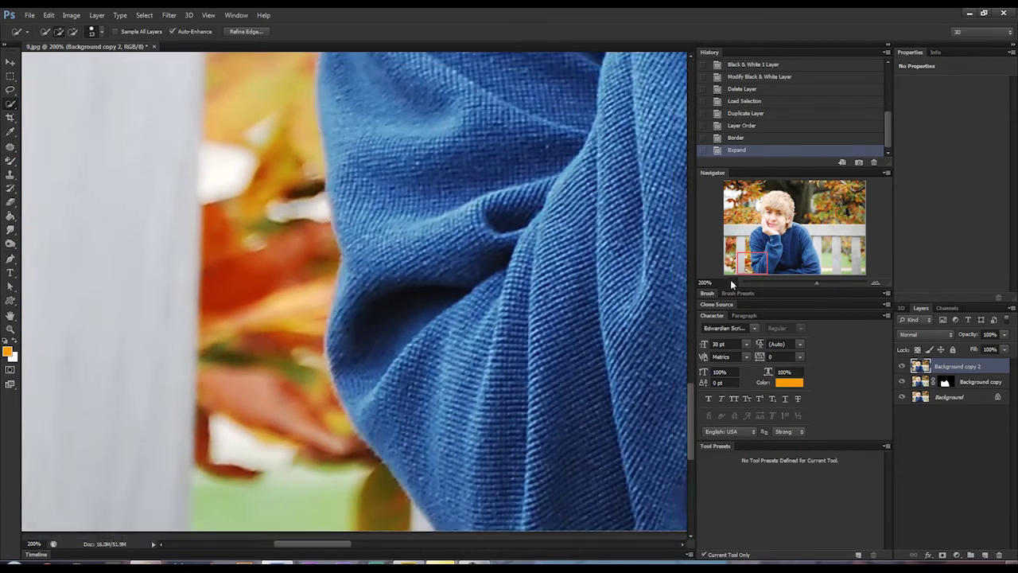
key(ctrl+minus)
drag(748, 260, 770, 256)
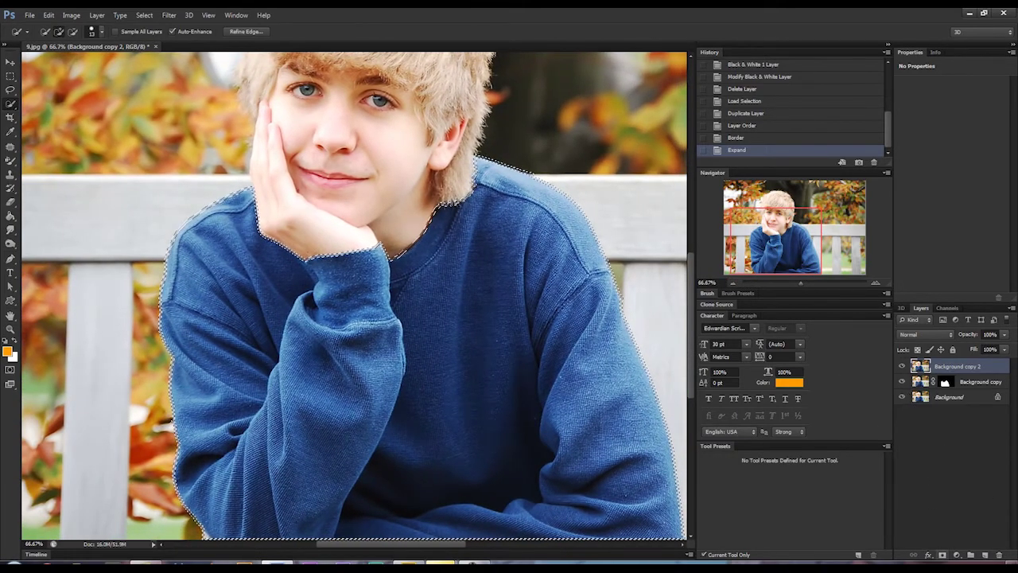
click(943, 554)
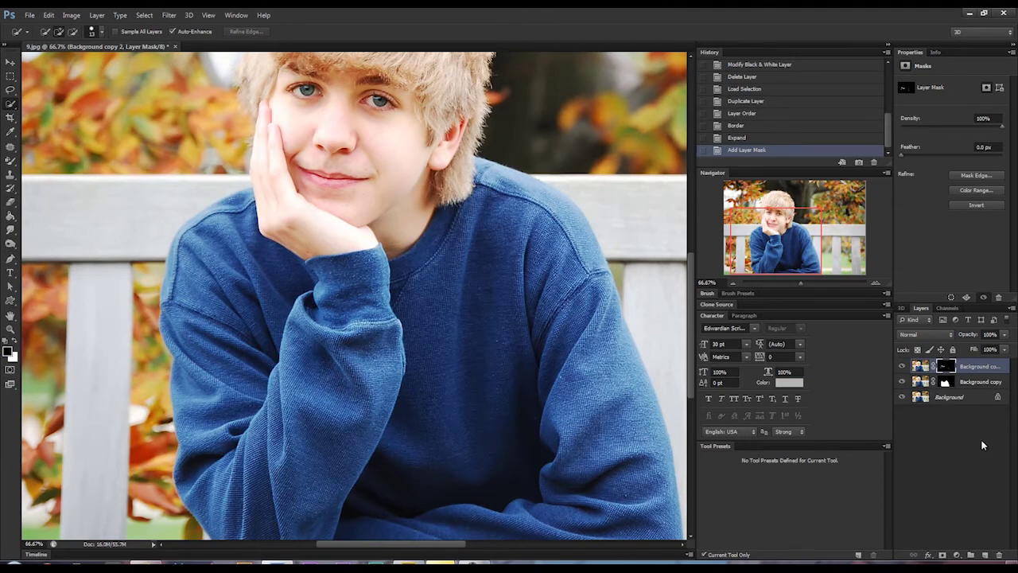
click(971, 555)
mouse_move(938, 383)
mouse_down()
mouse_move(919, 380)
mouse_move(922, 366)
mouse_move(922, 379)
mouse_up()
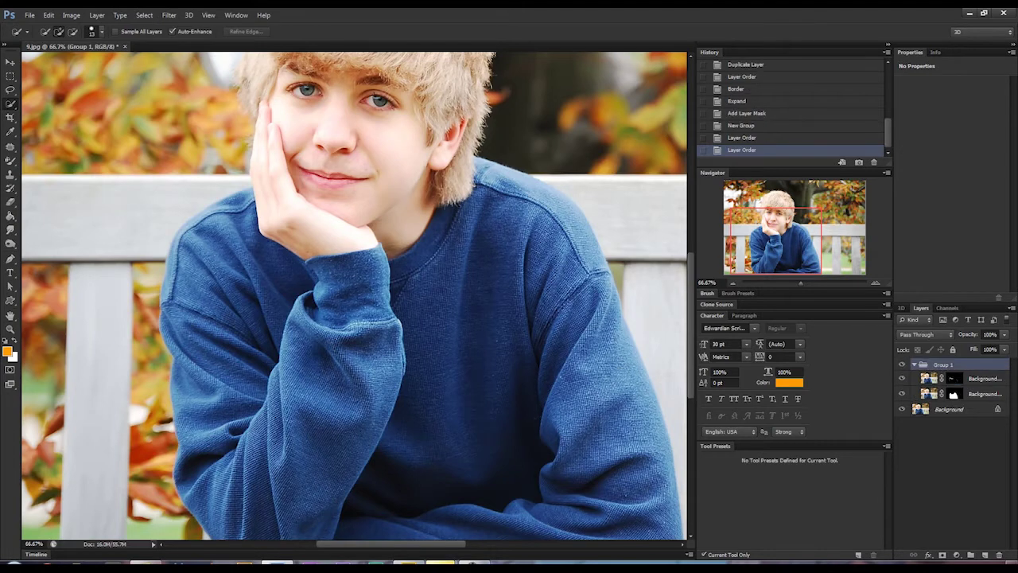
Step: Add a Selective Color adjustment layer with the default name and Normal mode
click(102, 16)
mouse_move(173, 107)
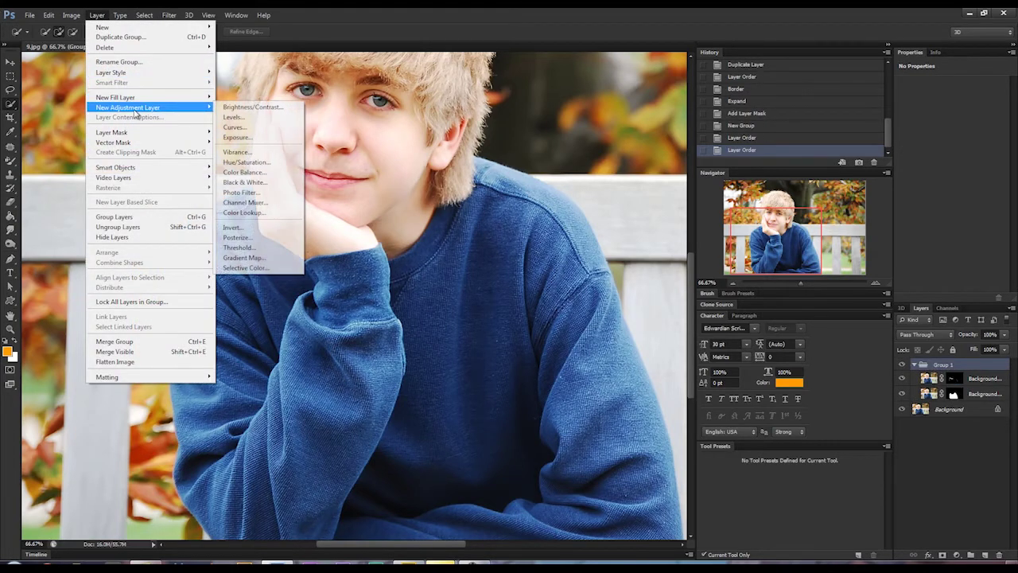
click(252, 268)
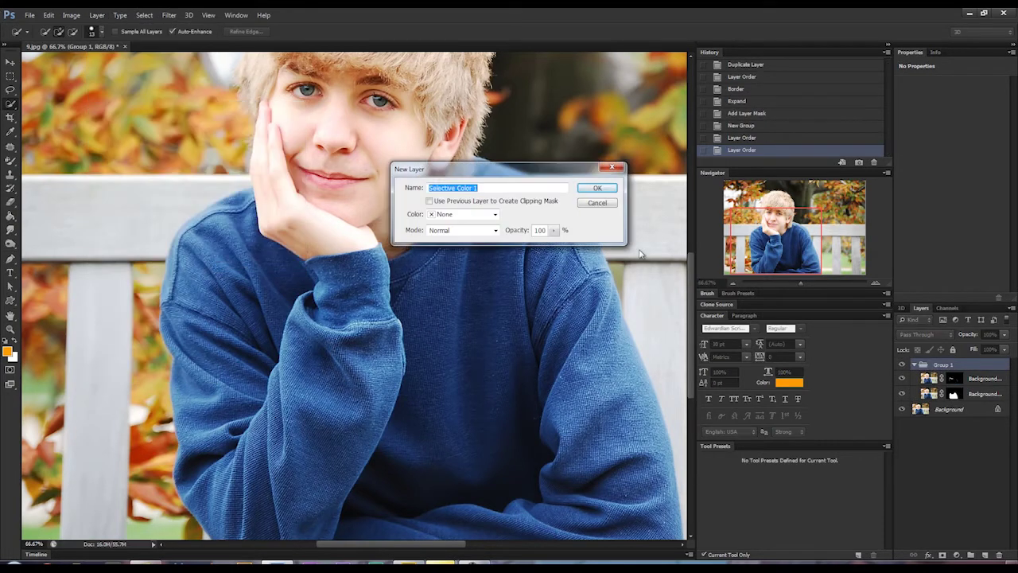
click(596, 188)
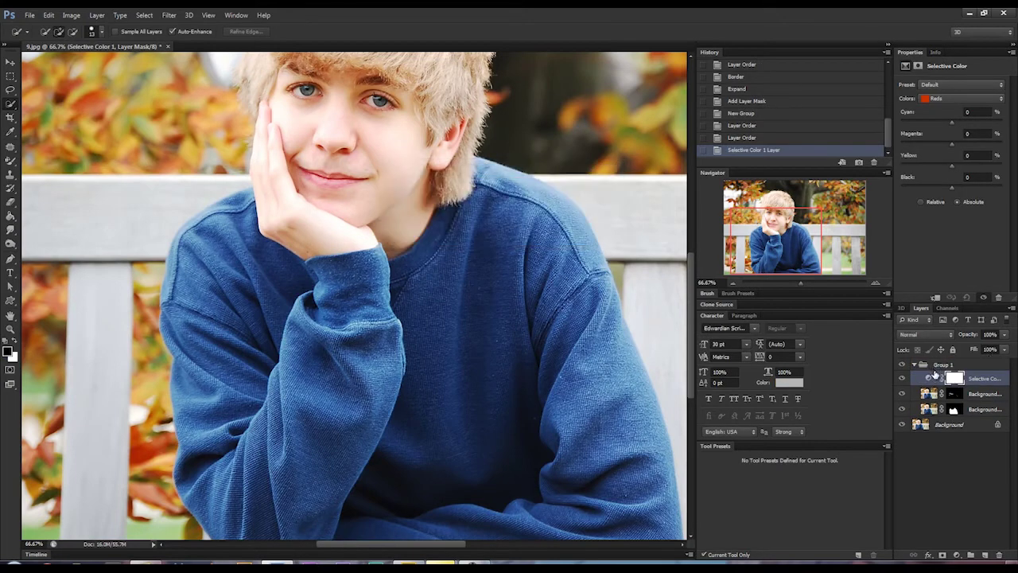
Step: Move the Selective Color layer out above Group 1 and clip it to the group
drag(986, 380, 984, 363)
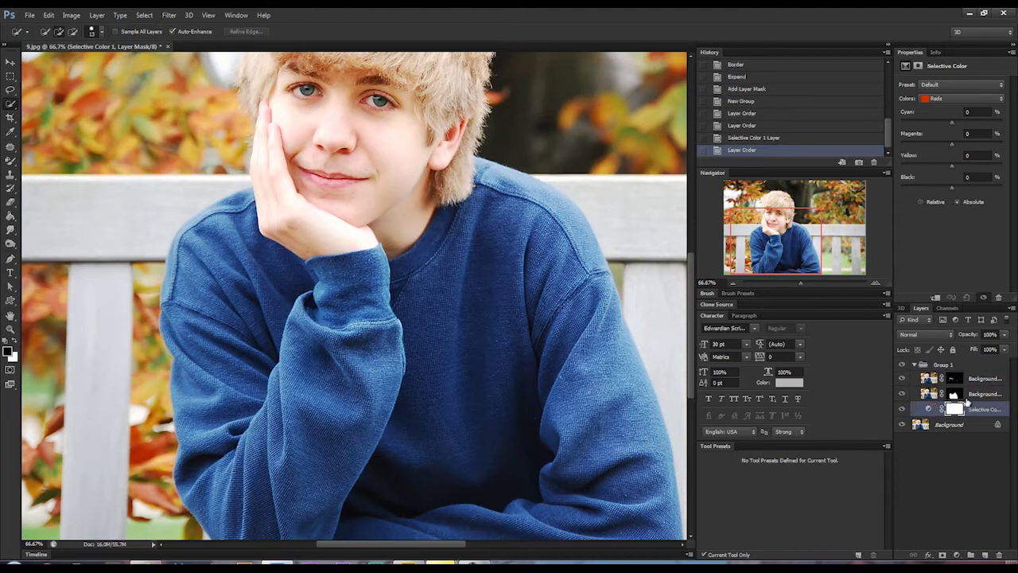
click(915, 364)
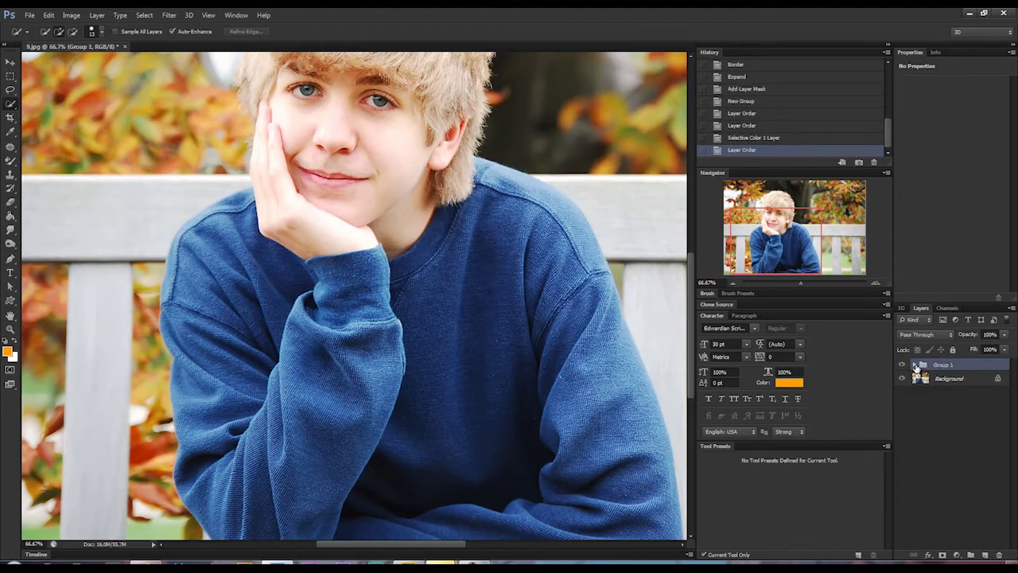
drag(997, 414, 971, 359)
click(914, 381)
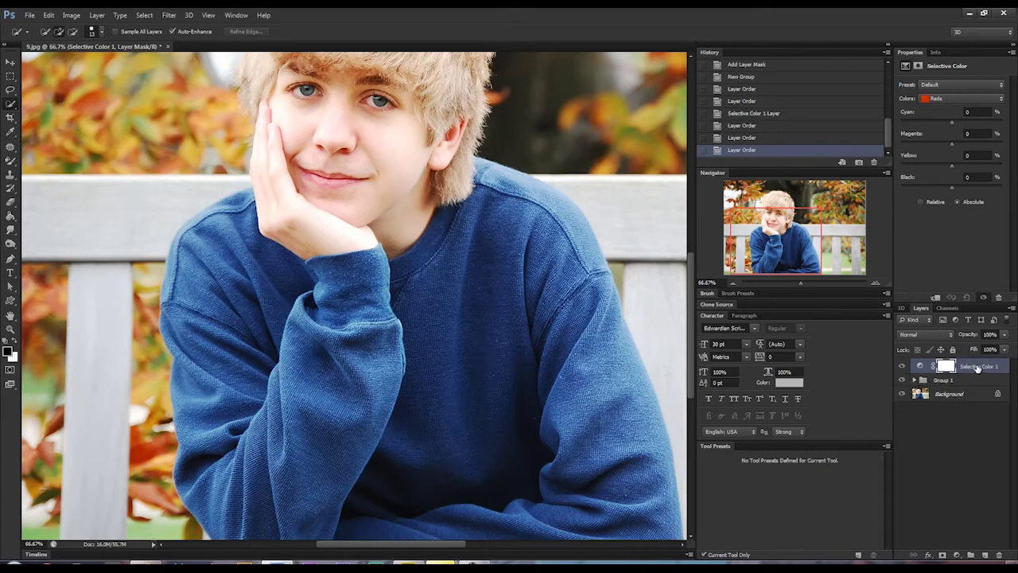
click(914, 381)
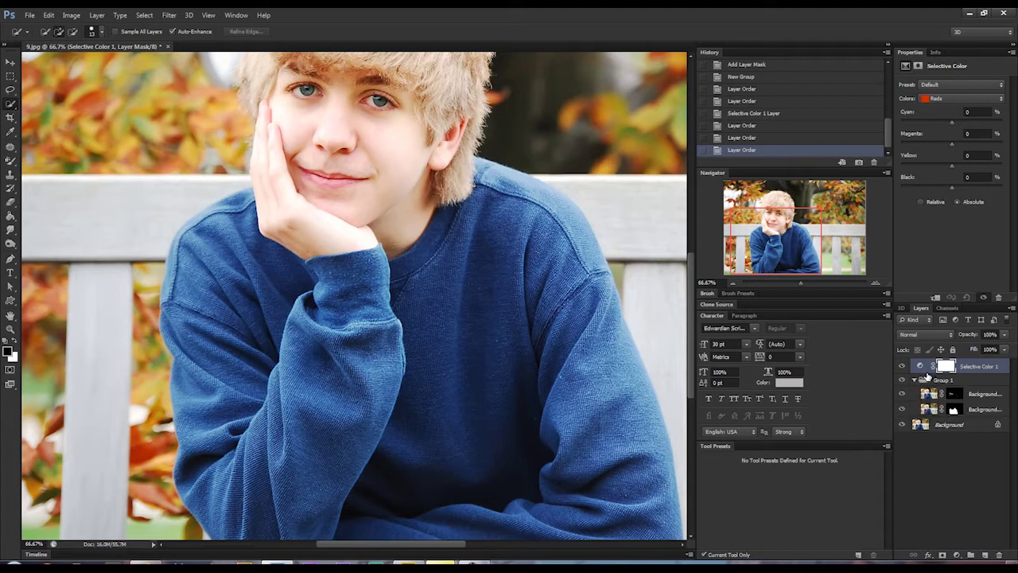
alt+click(925, 373)
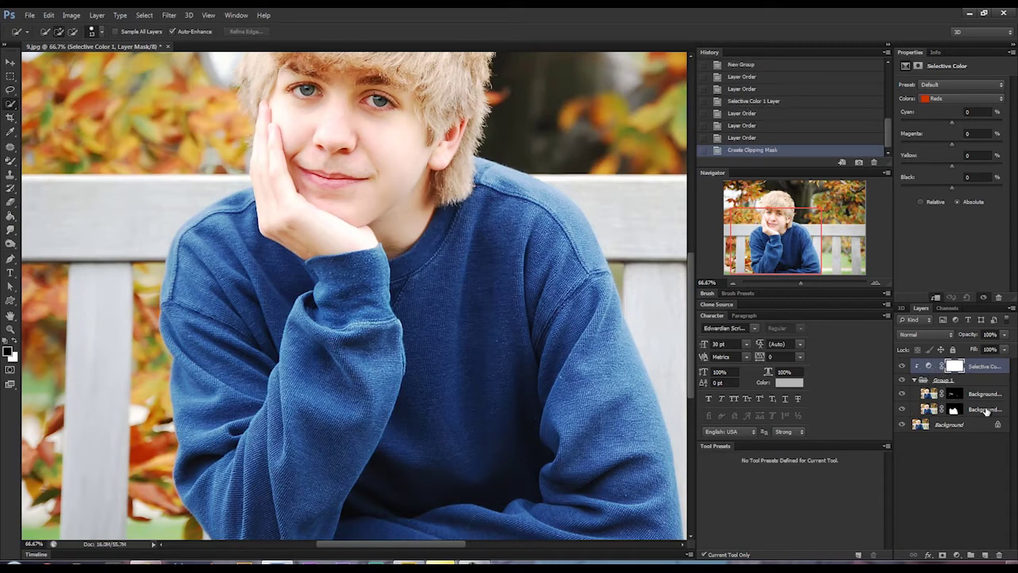
Step: Set Cyan to -59% for the Blues in the Selective Color adjustment
click(937, 100)
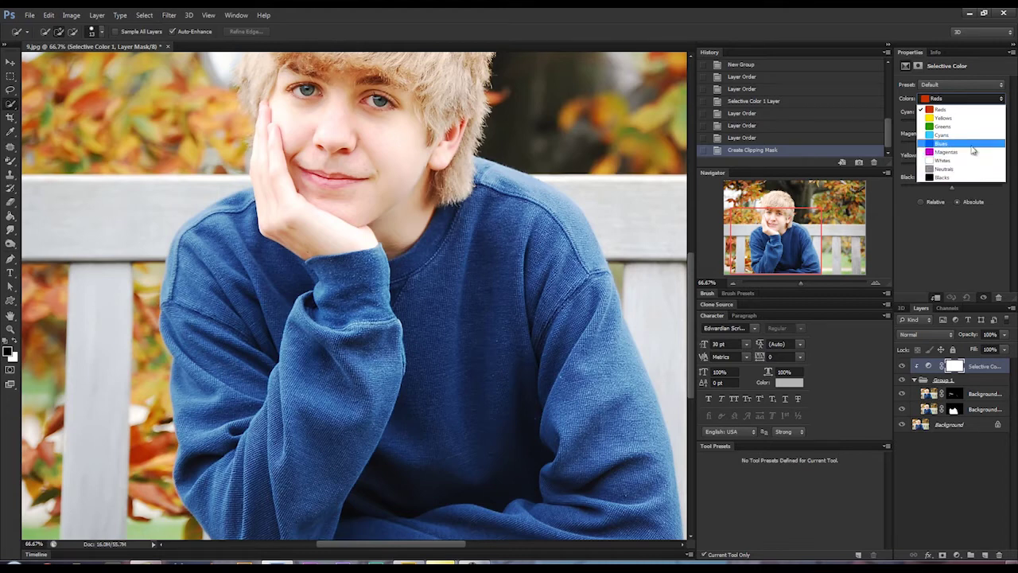
click(972, 146)
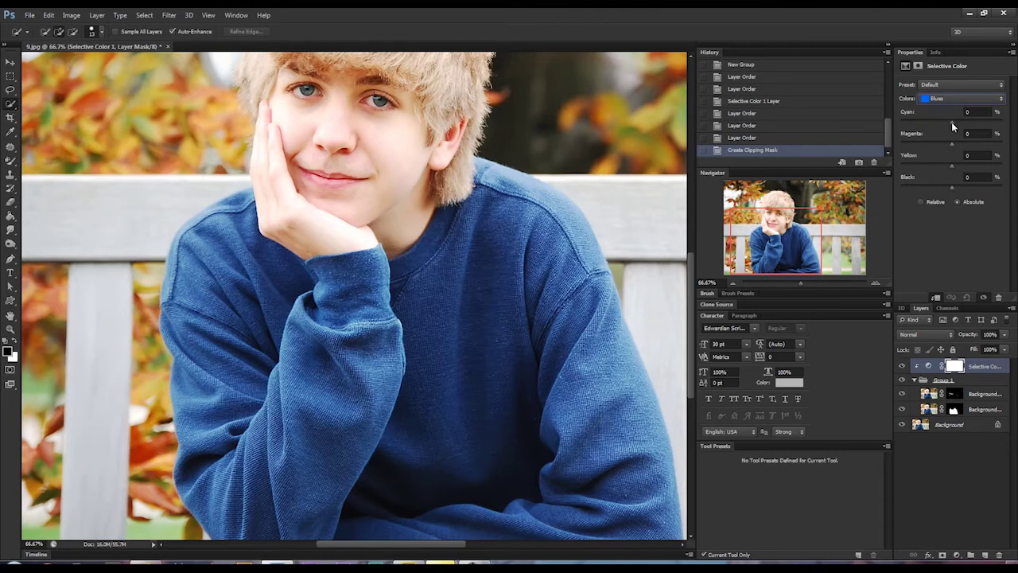
drag(951, 122, 903, 126)
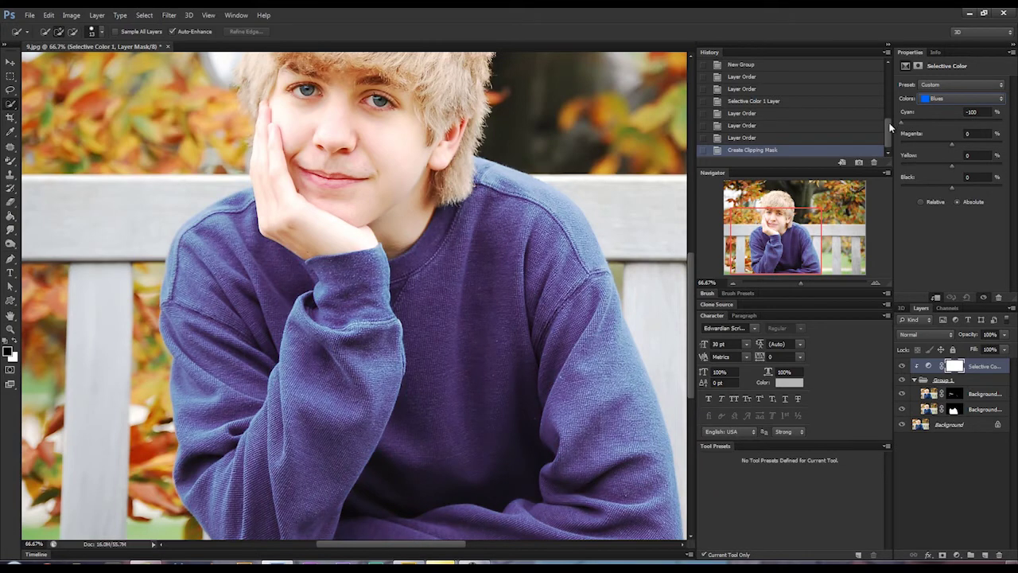
drag(902, 122, 922, 124)
click(978, 113)
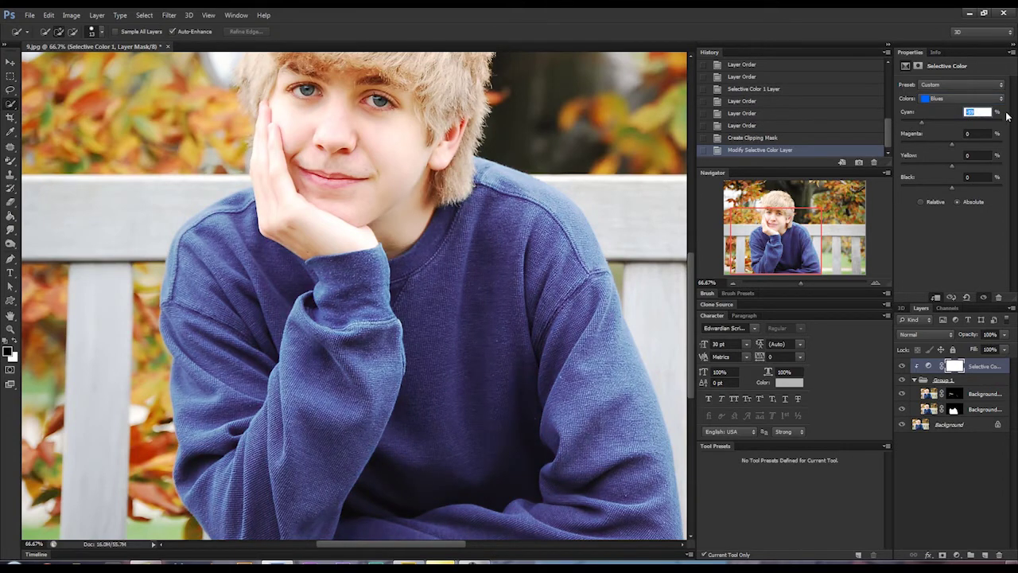
Step: Reduce Cyan further in the Blues and adjust Magenta and Yellow to shift the sweater towards a muted purple
click(964, 99)
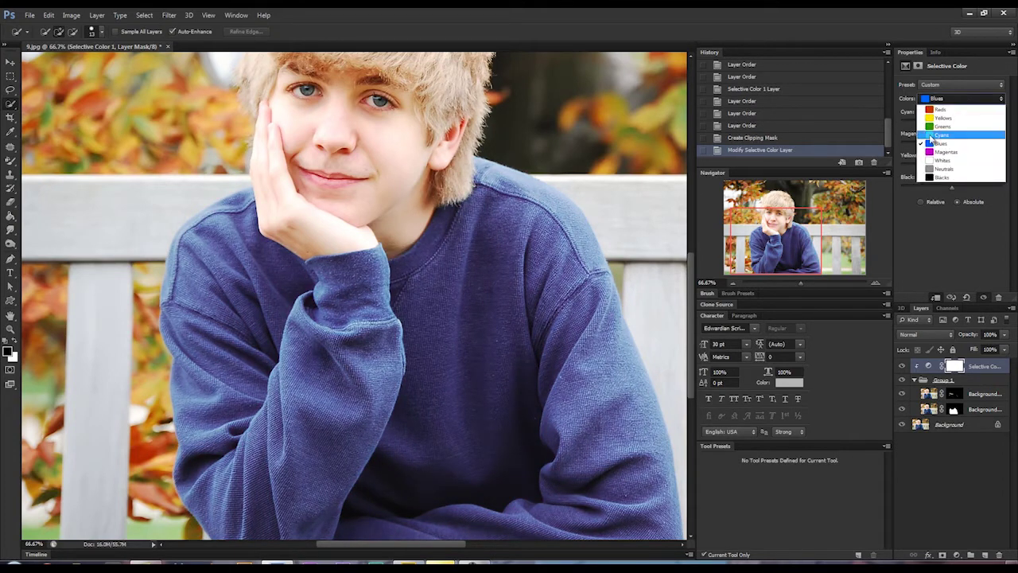
click(941, 143)
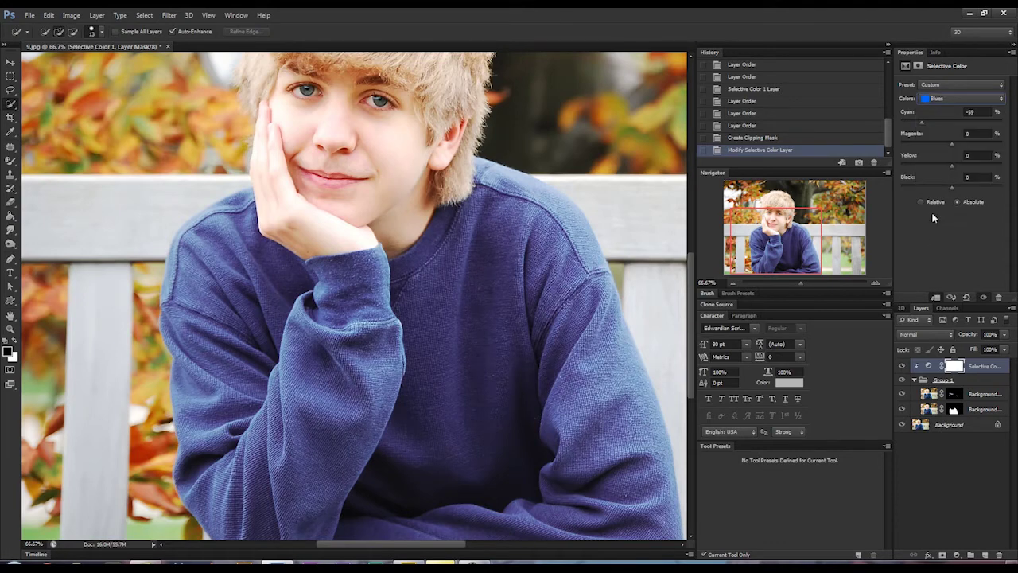
drag(919, 125, 959, 148)
drag(948, 148, 979, 167)
Step: Set the Cyans of the Selective Color adjustment to Cyan -73%, Magenta -16% and Yellow +61%
click(939, 98)
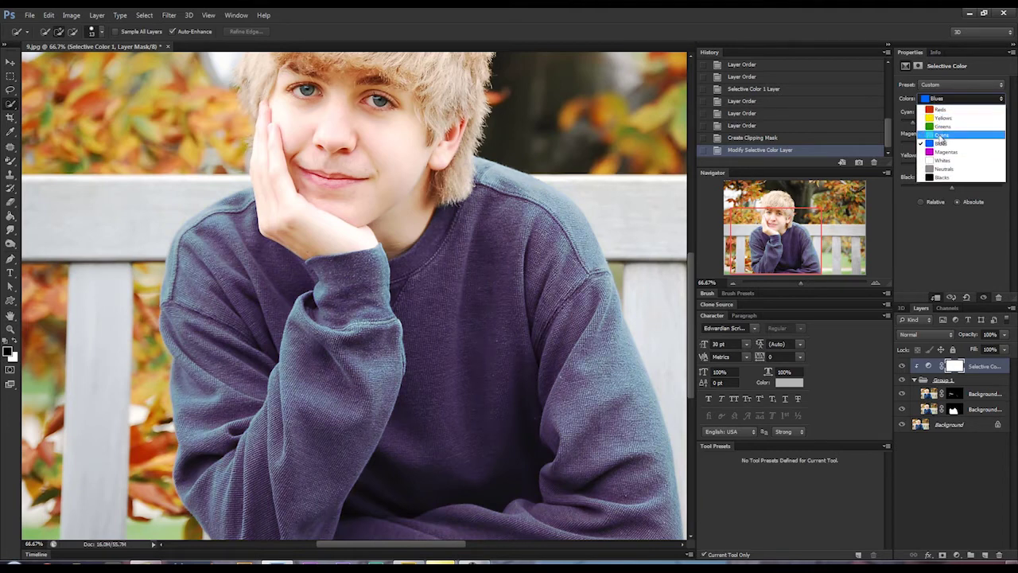
click(939, 135)
drag(948, 121, 923, 124)
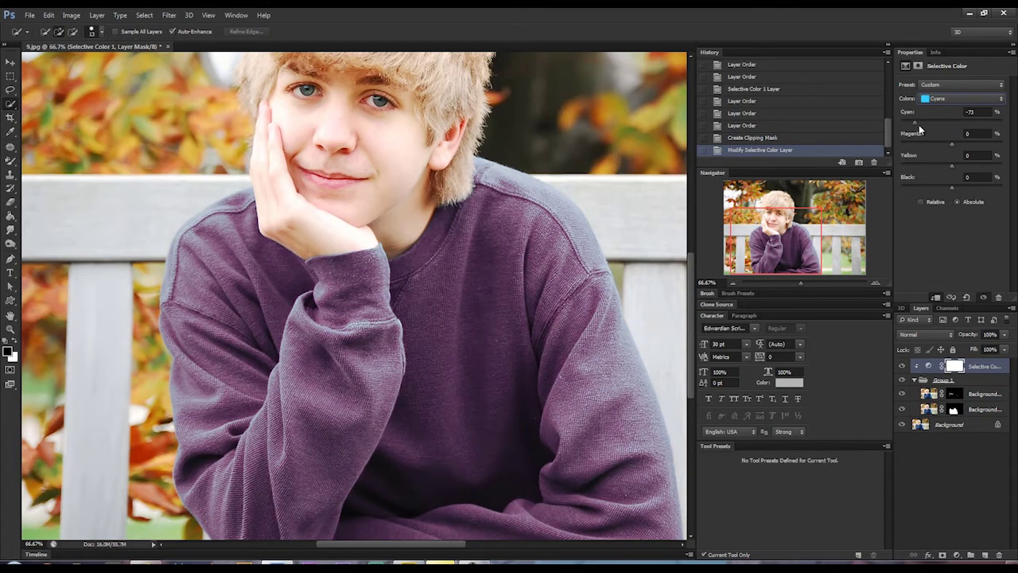
drag(953, 164, 984, 169)
drag(768, 236, 769, 236)
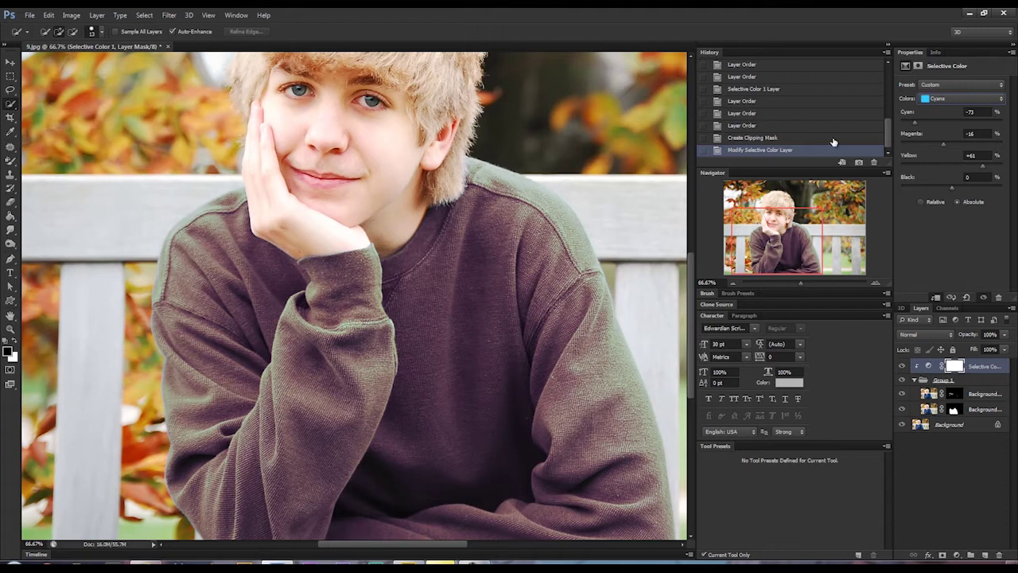
Step: Set the Neutrals to Cyan -50%, Magenta -23%, Yellow +11% and Black -1% for an orange-brown sweater
click(938, 101)
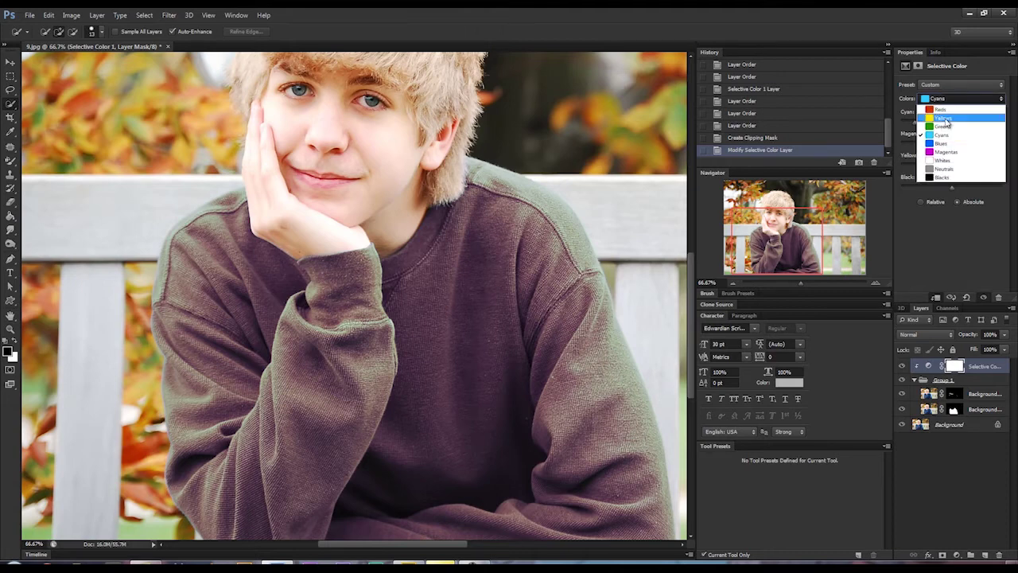
click(964, 173)
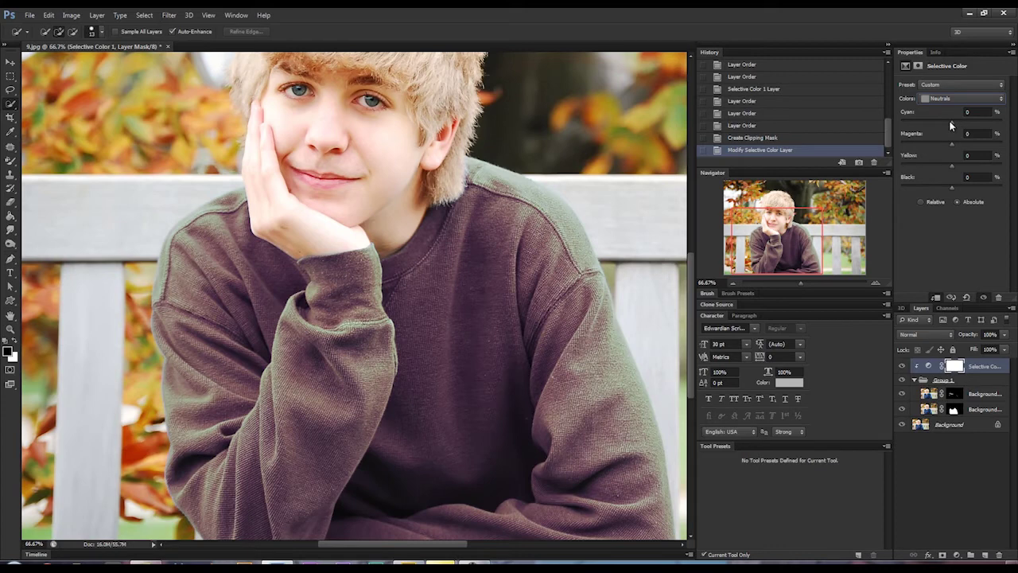
mouse_move(949, 123)
mouse_down()
mouse_move(917, 123)
mouse_move(933, 125)
mouse_up()
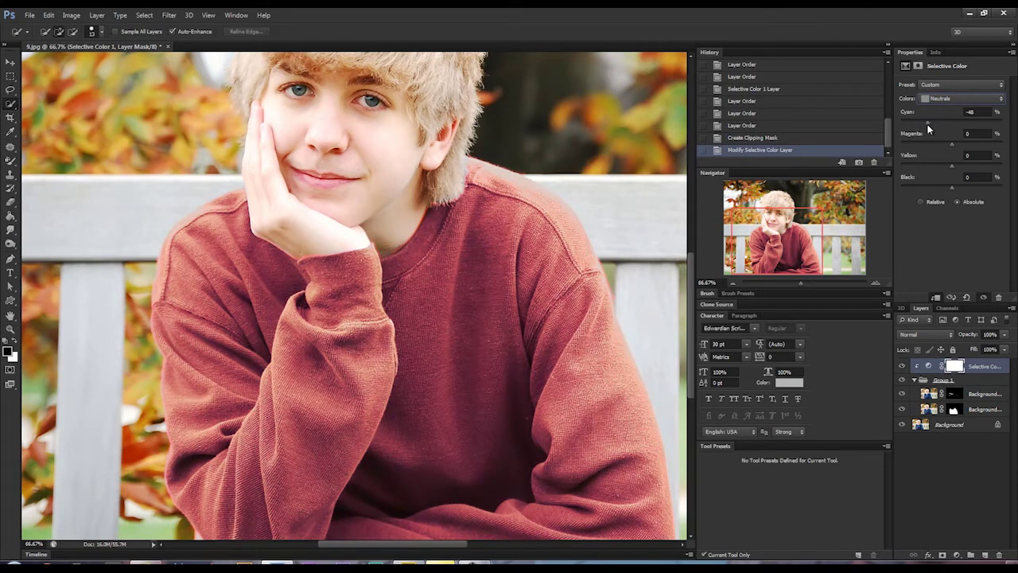
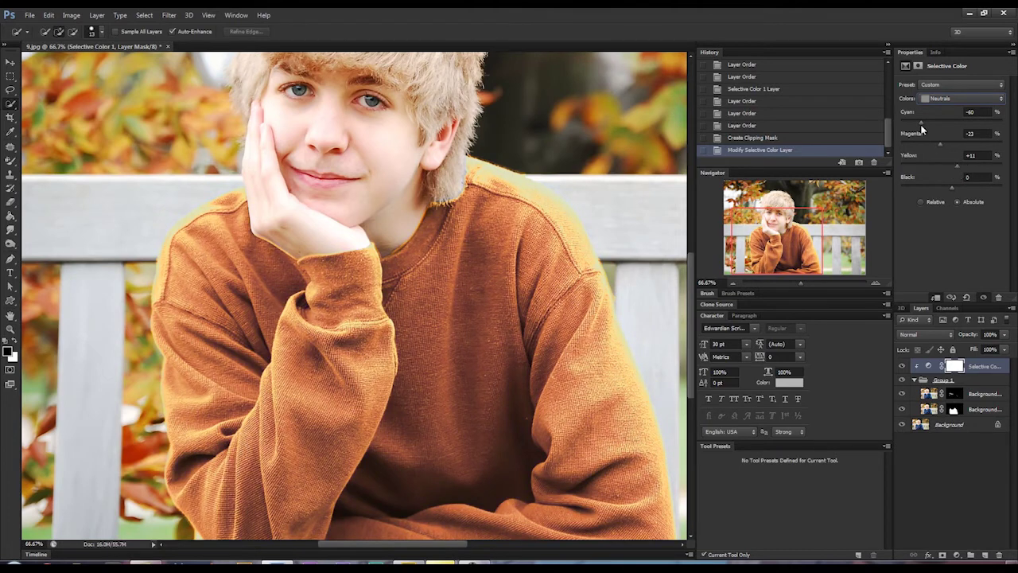
drag(918, 125, 925, 125)
click(731, 283)
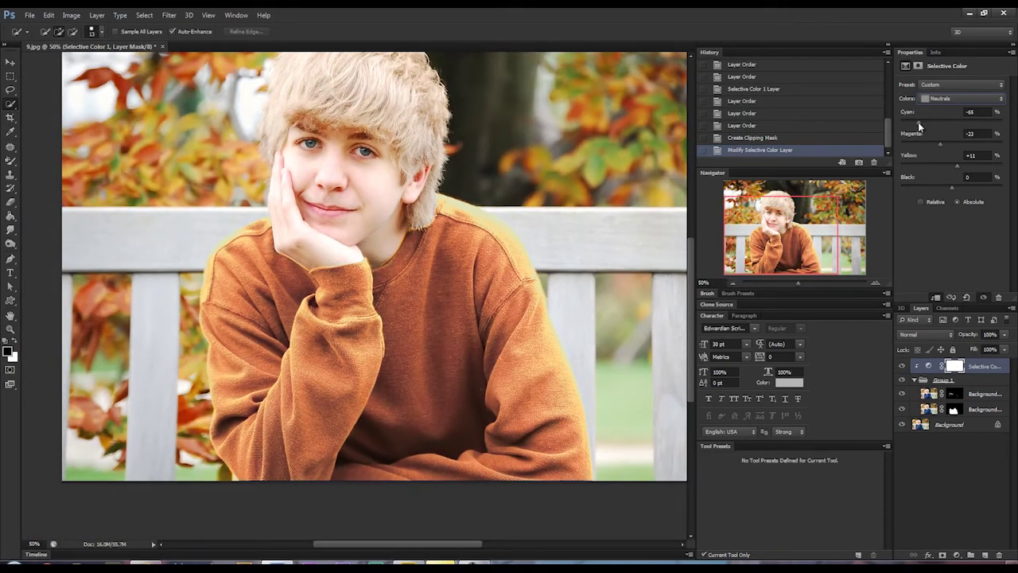
mouse_move(915, 126)
mouse_down()
mouse_move(936, 129)
mouse_move(925, 126)
mouse_up()
drag(953, 188, 954, 186)
drag(923, 121, 929, 124)
click(733, 281)
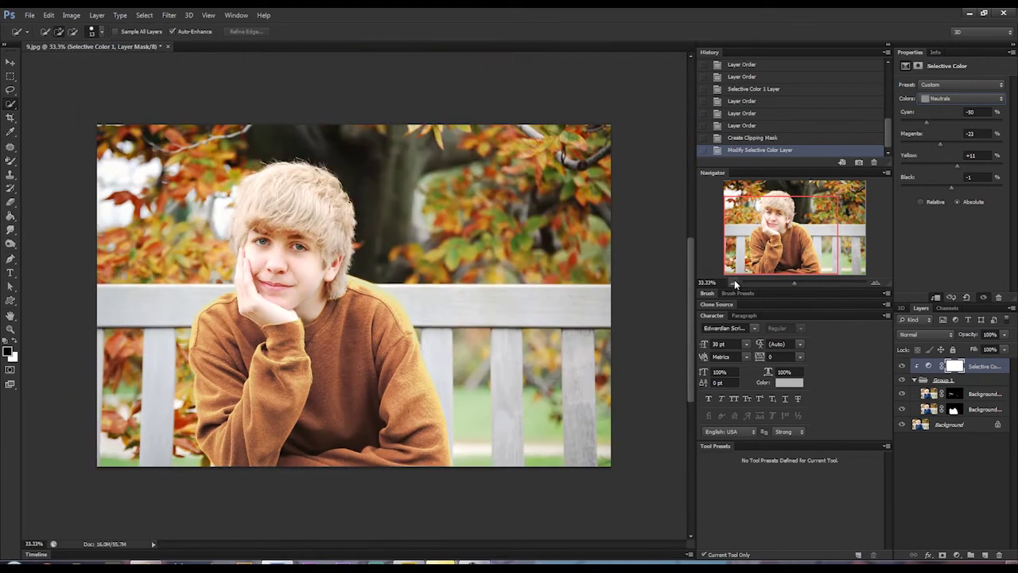
Step: Compare the collar, shoulder and cuff edges at 100% with the Background copy 2 layer hidden and shown
click(876, 282)
click(876, 282)
drag(810, 242, 780, 270)
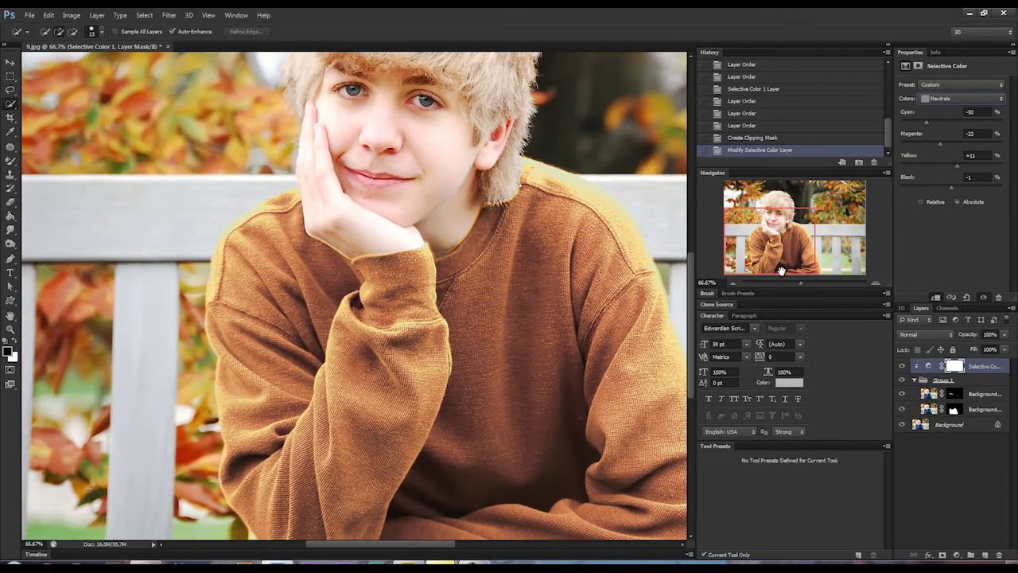
click(876, 283)
drag(795, 252, 791, 275)
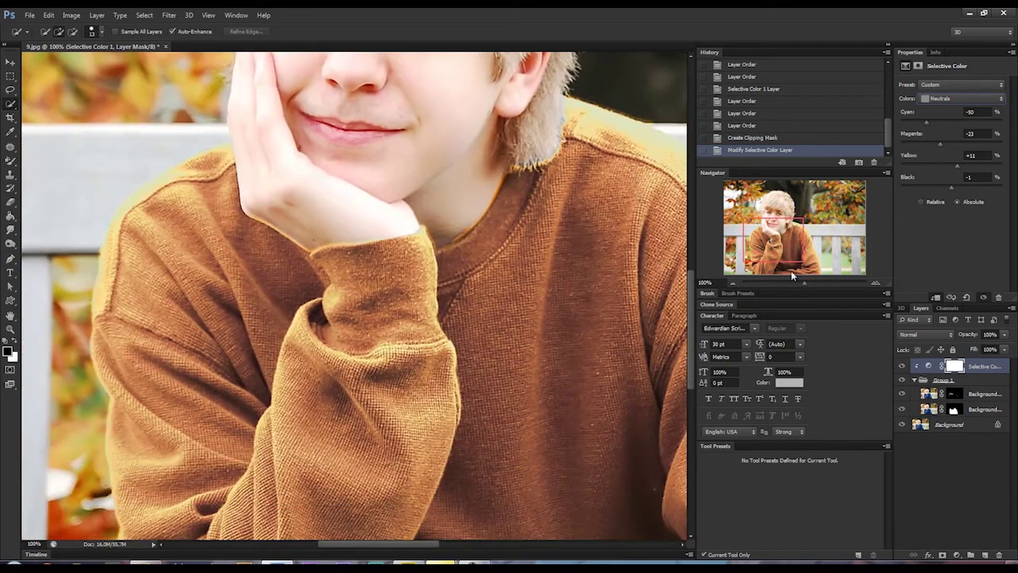
click(986, 395)
click(901, 394)
click(902, 394)
click(902, 395)
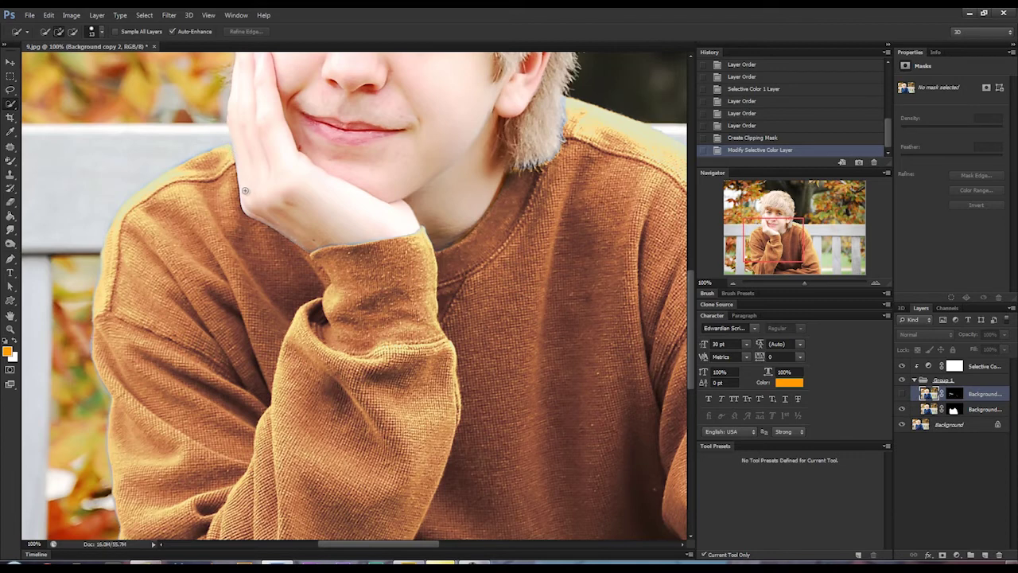
click(898, 395)
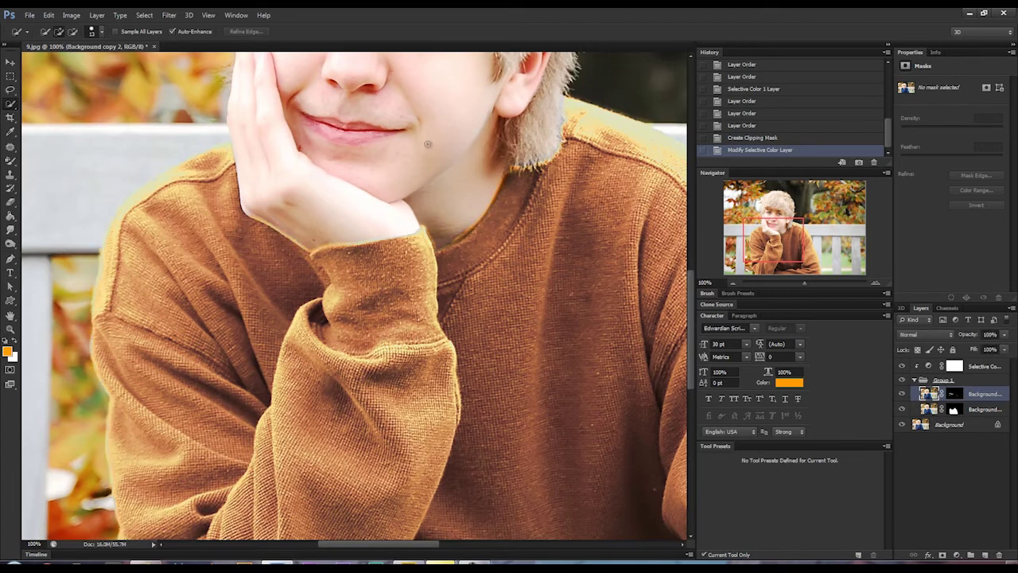
Step: Compare the outer edge of the bent arm's sleeve with Background copy 2 hidden and shown
mouse_move(767, 225)
mouse_down()
mouse_move(744, 232)
mouse_move(755, 240)
mouse_up()
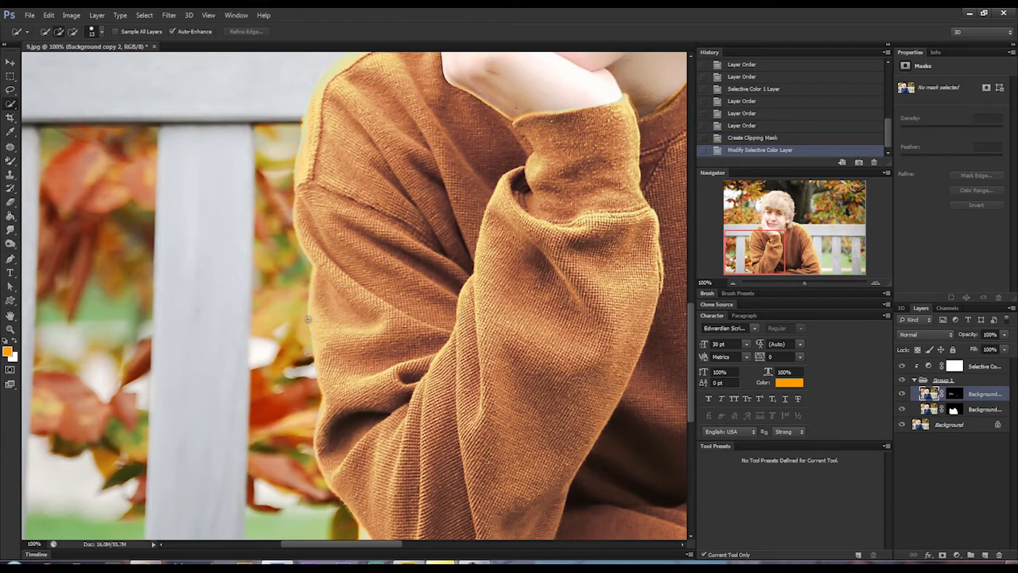
click(902, 394)
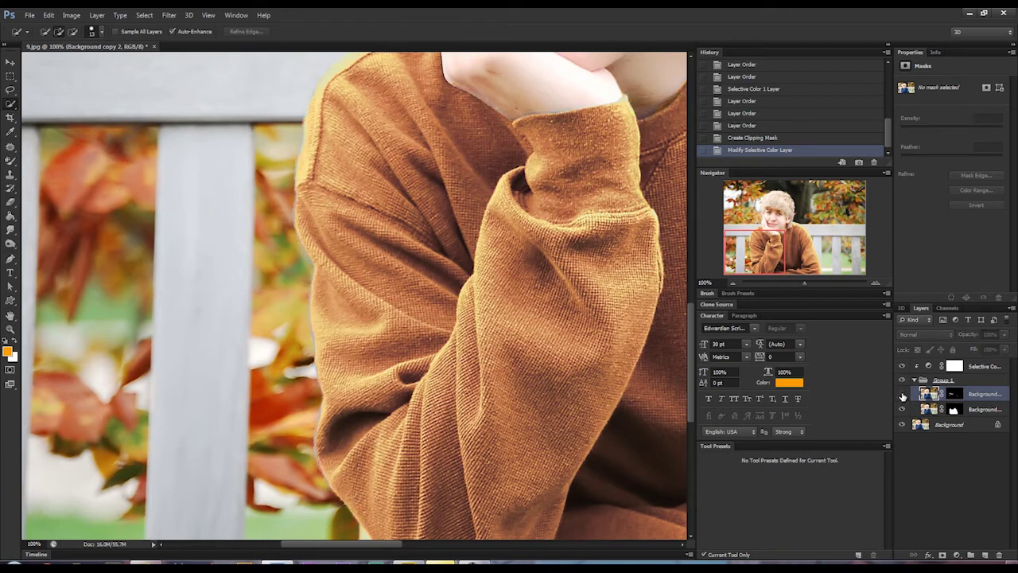
click(901, 395)
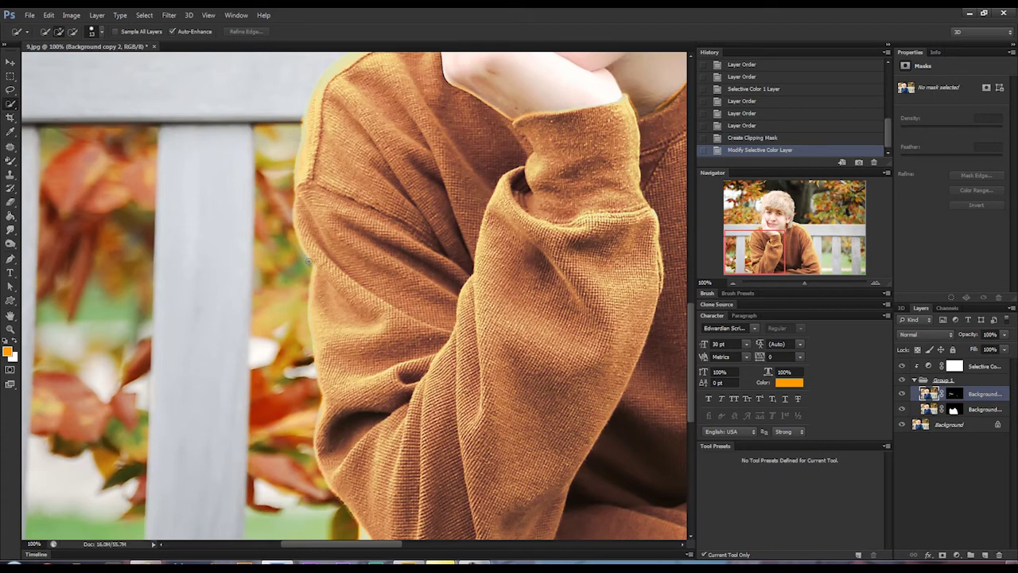
click(902, 395)
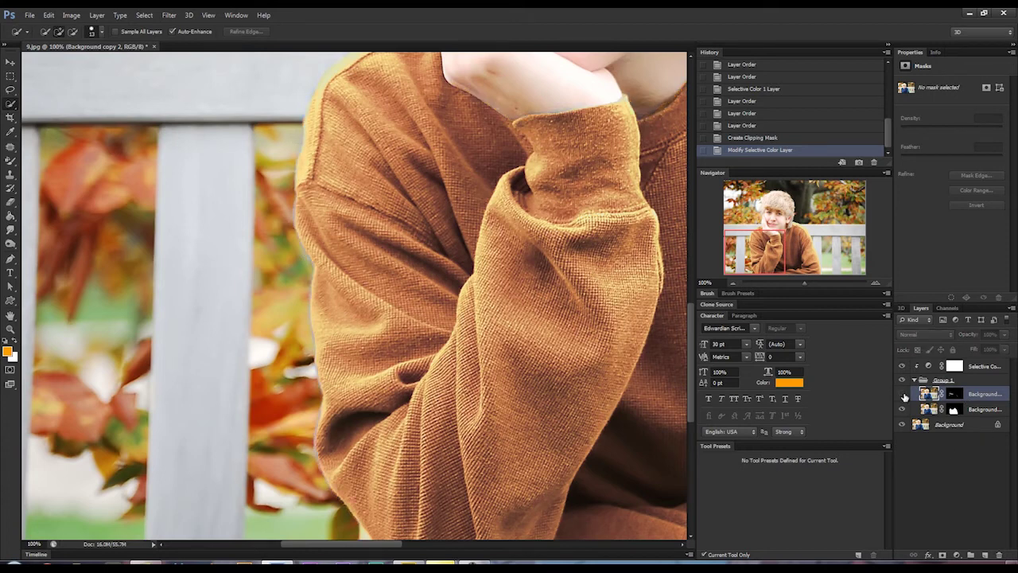
click(903, 395)
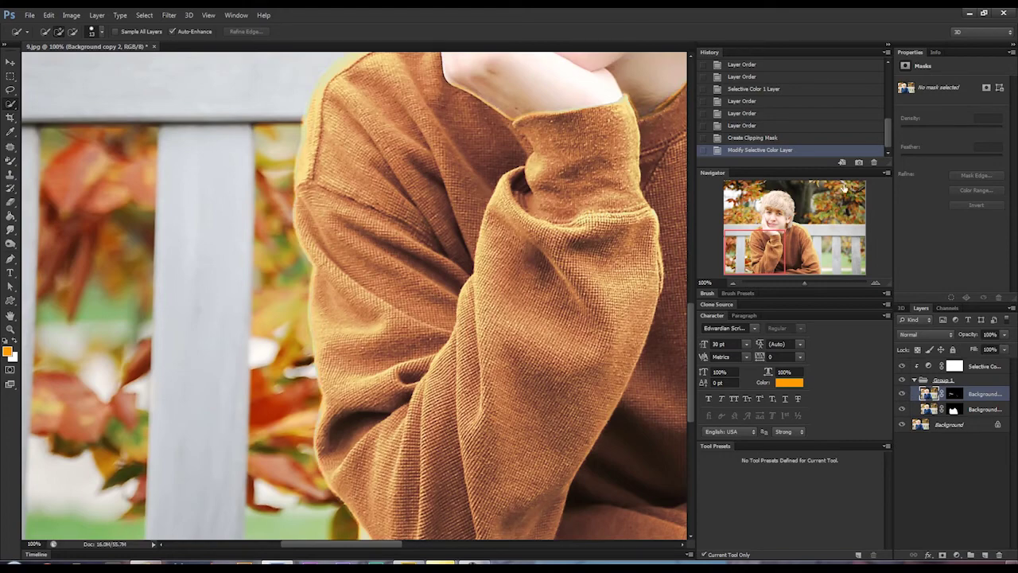
Step: Lower the fill of Background copy 2 to 82% and brush its mask along the hair edge with a 24 px textured brush at 55% opacity
drag(771, 255, 794, 240)
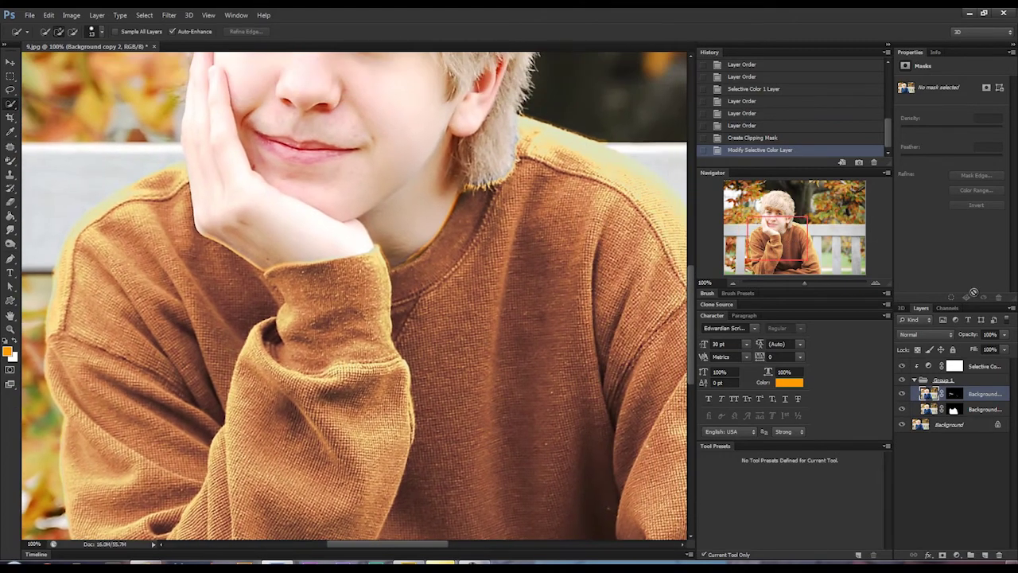
drag(998, 364, 972, 360)
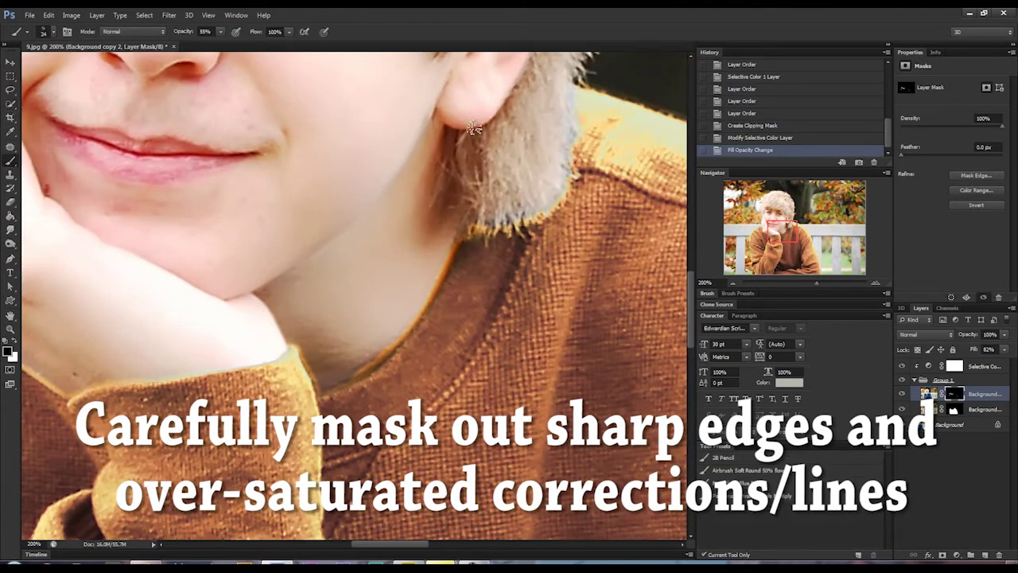
click(52, 32)
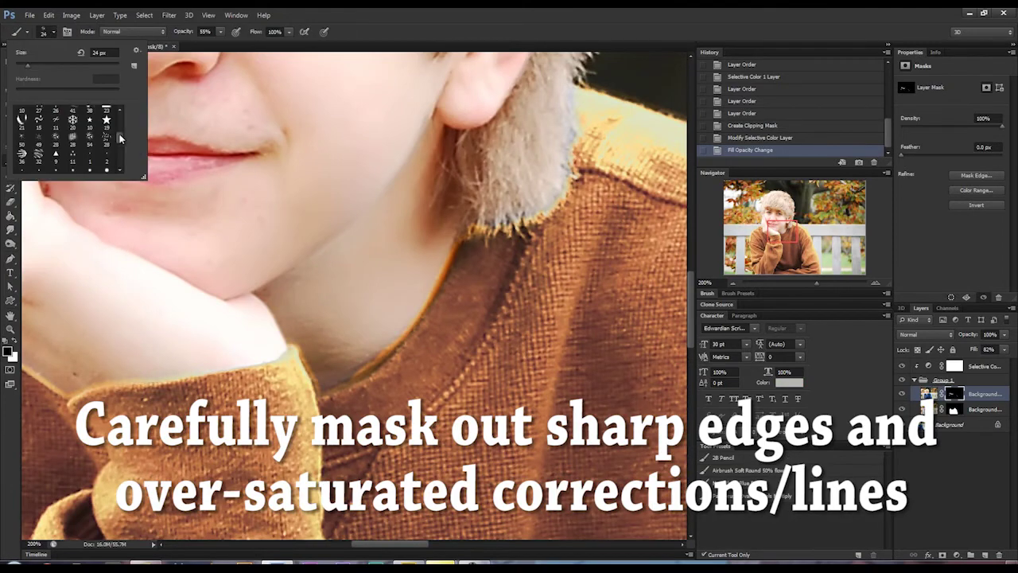
click(54, 32)
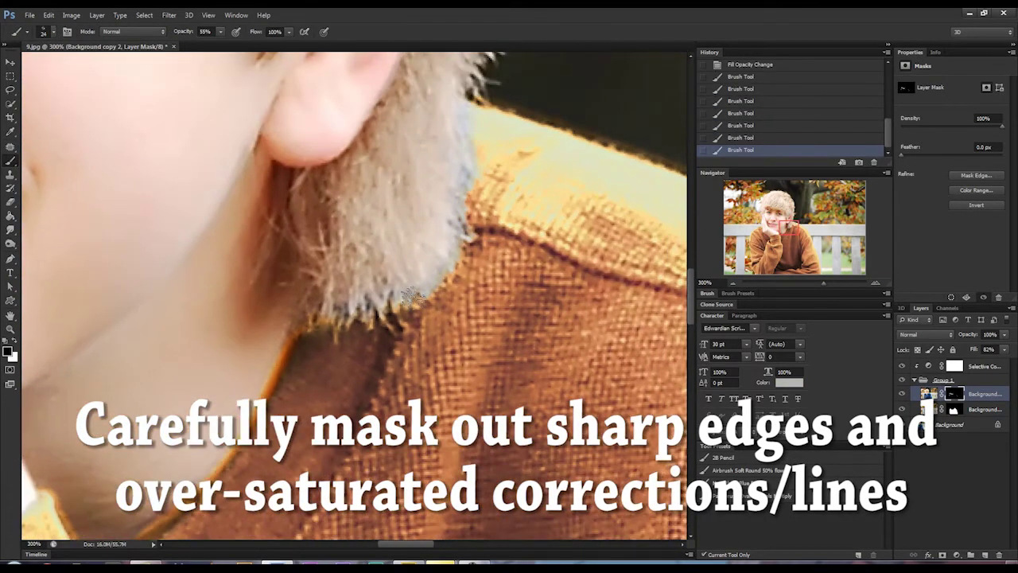
Step: Retouch the Background copy mask where the hair meets the sweater, painting white at 40% brush opacity
click(951, 409)
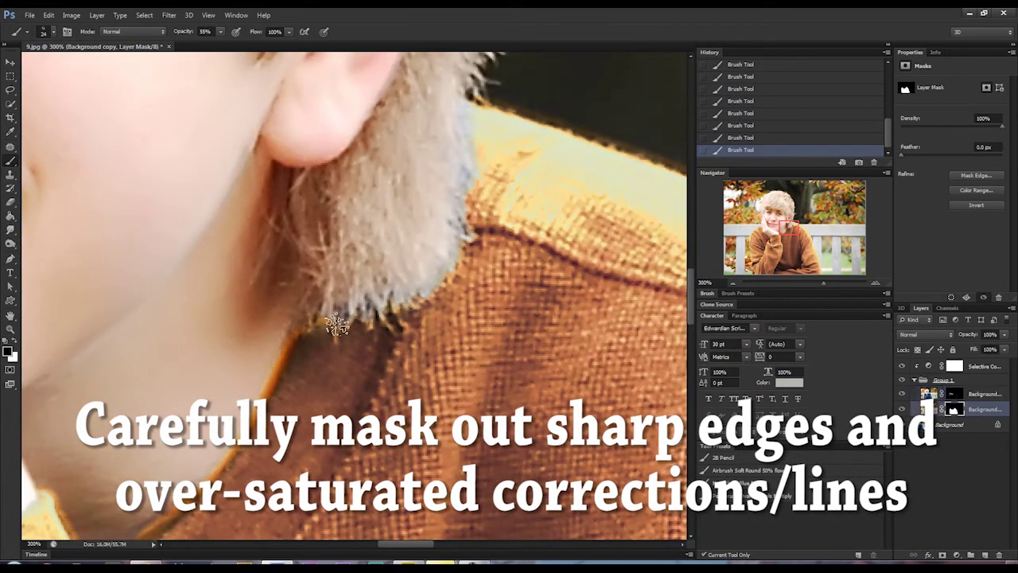
key(4)
key(x)
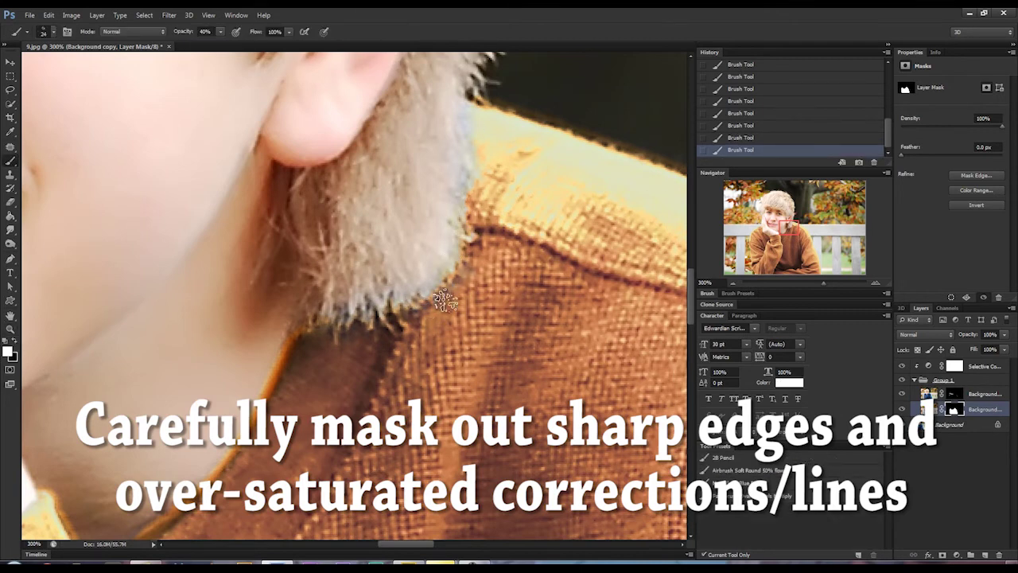
Step: Prepare a 16 px black brush at 76% opacity for masking the neckline on Background copy
key(x)
scroll(358, 278, down, 5)
click(48, 32)
click(79, 139)
key(Return)
key(7)
key(6)
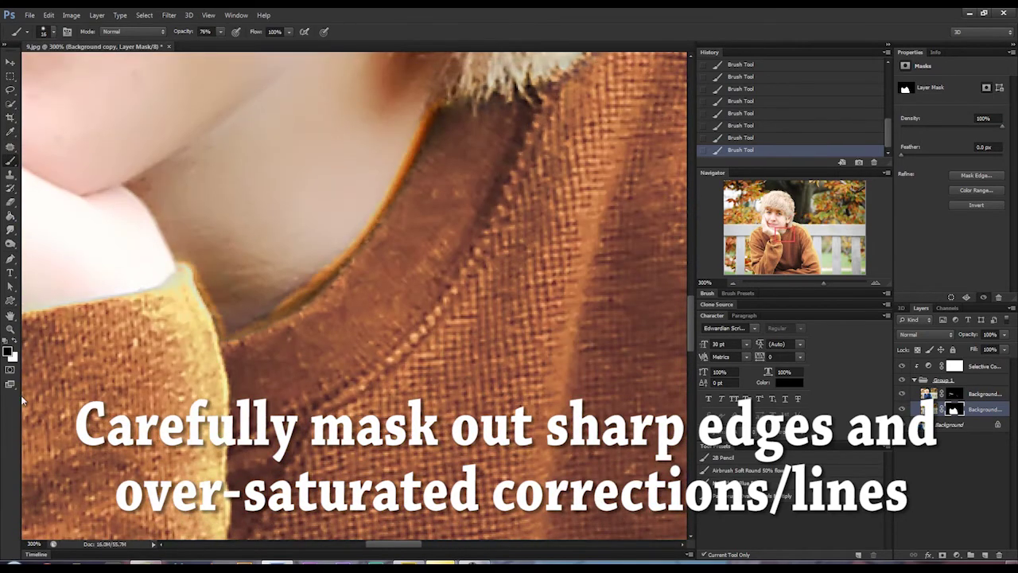
Step: Paint black at 20% opacity on the Background copy 2 mask to soften the sweater edge below the hand
click(983, 393)
key(0)
scroll(411, 314, up, 3)
scroll(410, 314, up, 2)
scroll(390, 246, down, 3)
scroll(487, 327, left, 10)
key(2)
drag(482, 329, 311, 236)
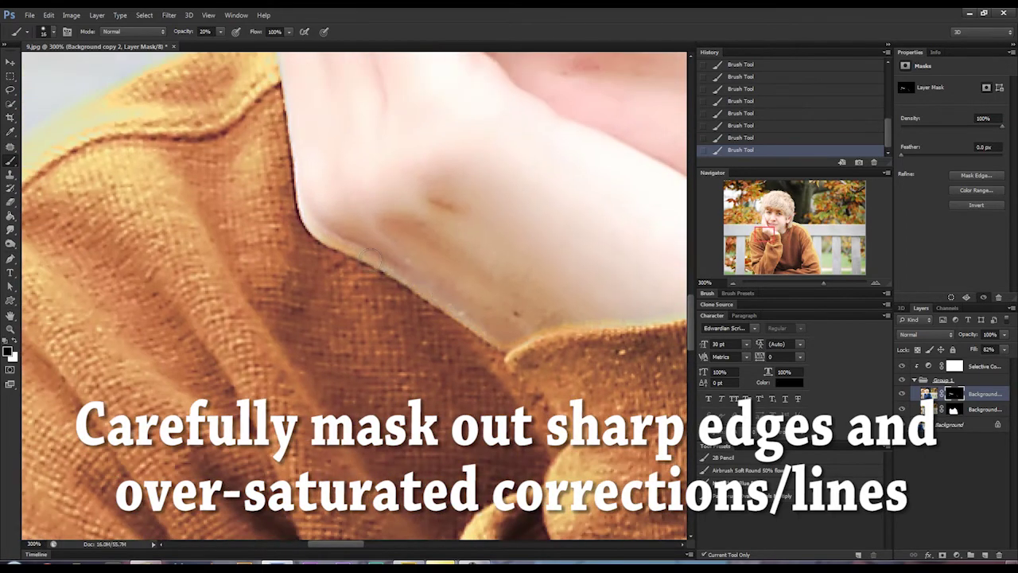
Step: Retouch the shoulder edge beside the hand on the Background copy mask with a white brush at 100% opacity
scroll(311, 236, left, 5)
scroll(311, 236, up, 3)
click(14, 343)
key(0)
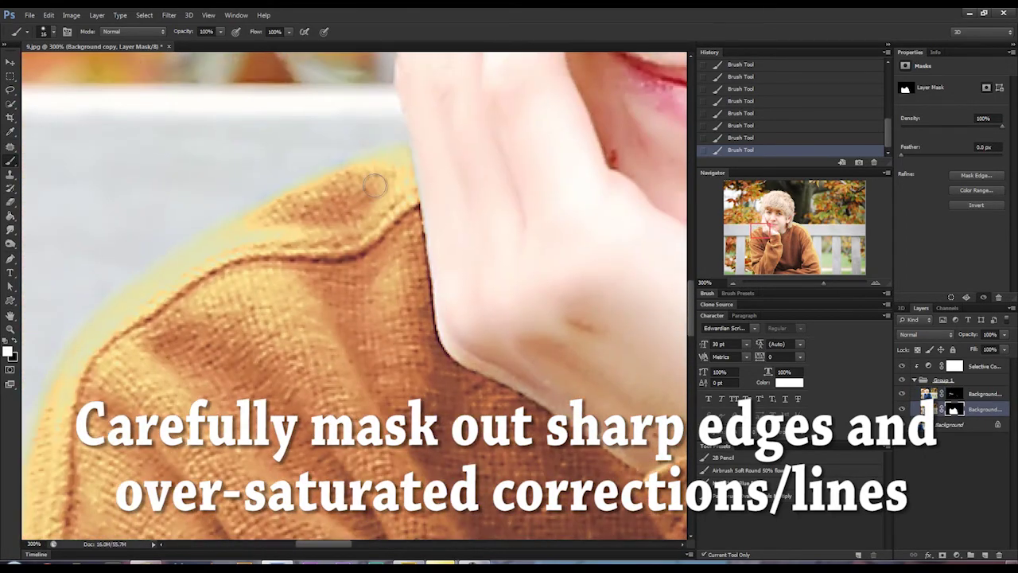
Step: Soften the outer sleeve edge against the leaves on the Background copy 2 mask with a black brush at 21% opacity
scroll(353, 294, left, 8)
scroll(354, 294, down, 3)
key(x)
key(2)
key(1)
scroll(221, 310, left, 5)
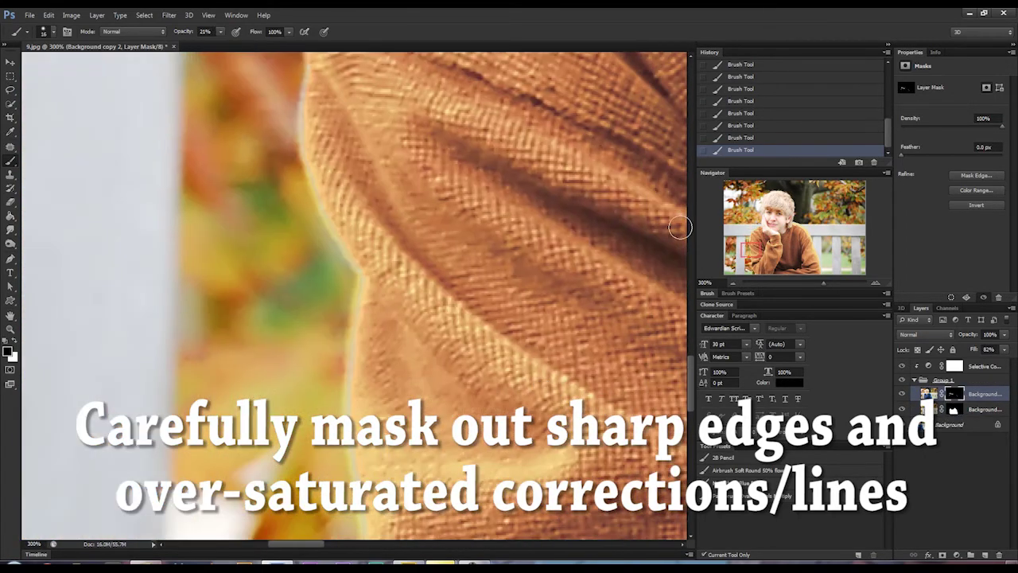
scroll(331, 354, down, 3)
scroll(350, 81, right, 1)
scroll(350, 81, left, 2)
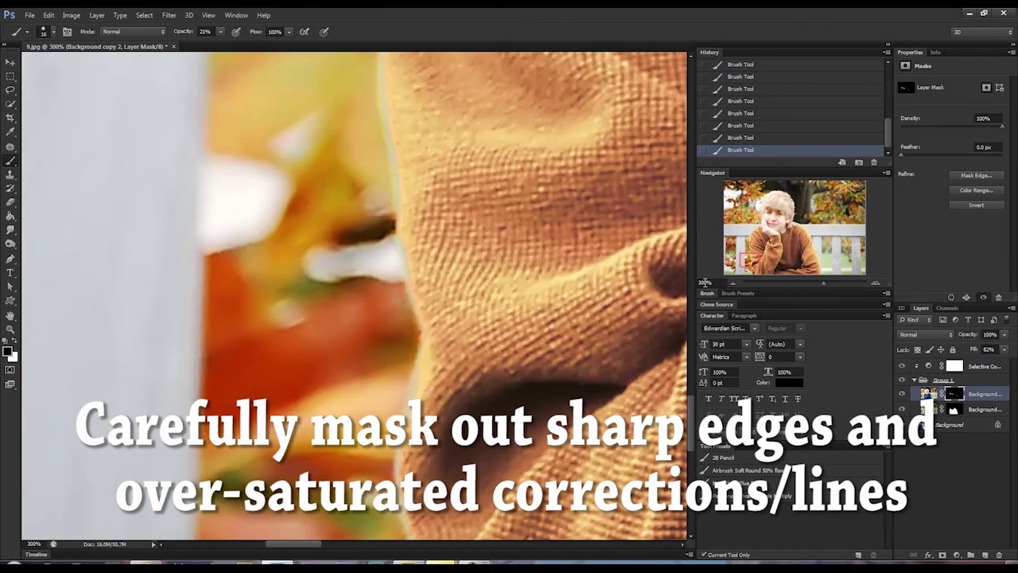
Step: Mask the shoulder edge behind the hair on the Background copy mask with a black brush at 21% opacity
click(762, 231)
key(x)
key(alt+bracketleft)
drag(754, 231, 779, 225)
key(x)
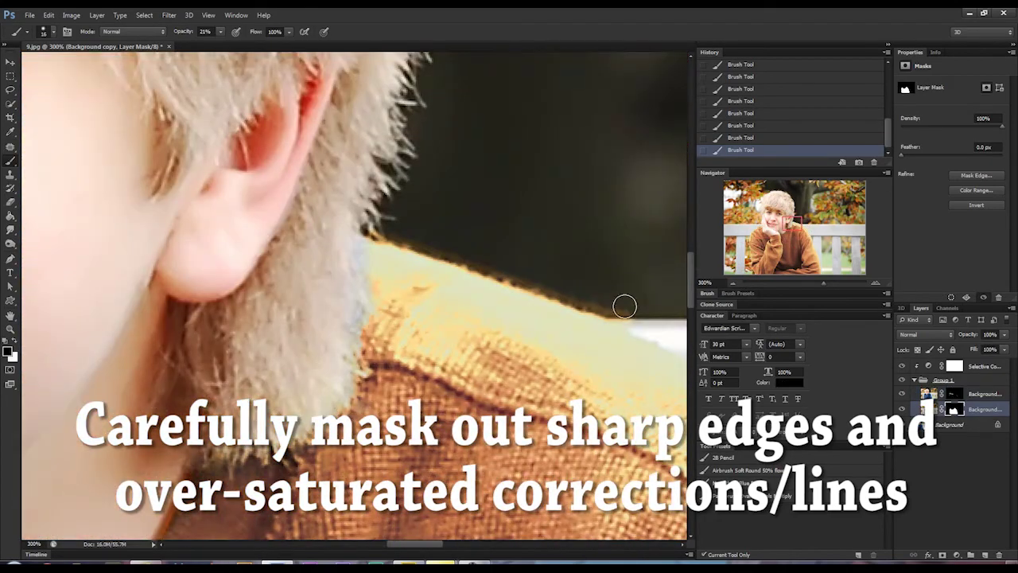
Step: Retouch the shoulder edge beside the hair on the Background copy 2 mask with a white brush at 97% opacity
key(alt+bracketright)
key(9)
key(7)
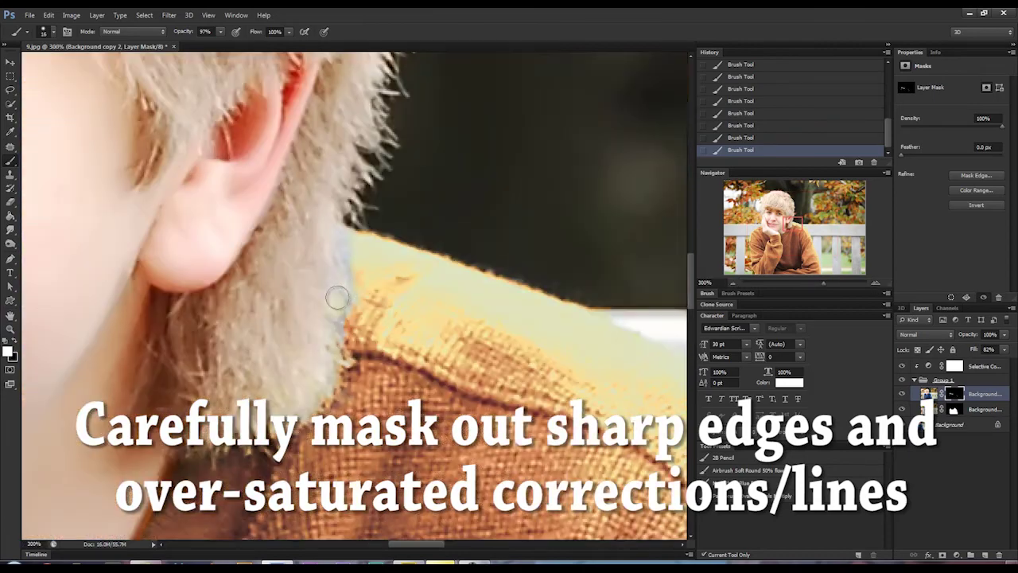
click(44, 31)
click(209, 55)
mouse_move(209, 55)
mouse_down()
mouse_move(159, 238)
mouse_move(92, 398)
mouse_up()
Step: Adjust the layer fill opacity and paint black at 80% brush opacity over the saturated neckline edge
key(x)
key(8)
drag(1004, 349, 1011, 365)
mouse_move(397, 358)
mouse_down()
mouse_move(432, 305)
mouse_move(409, 298)
mouse_up()
click(409, 298)
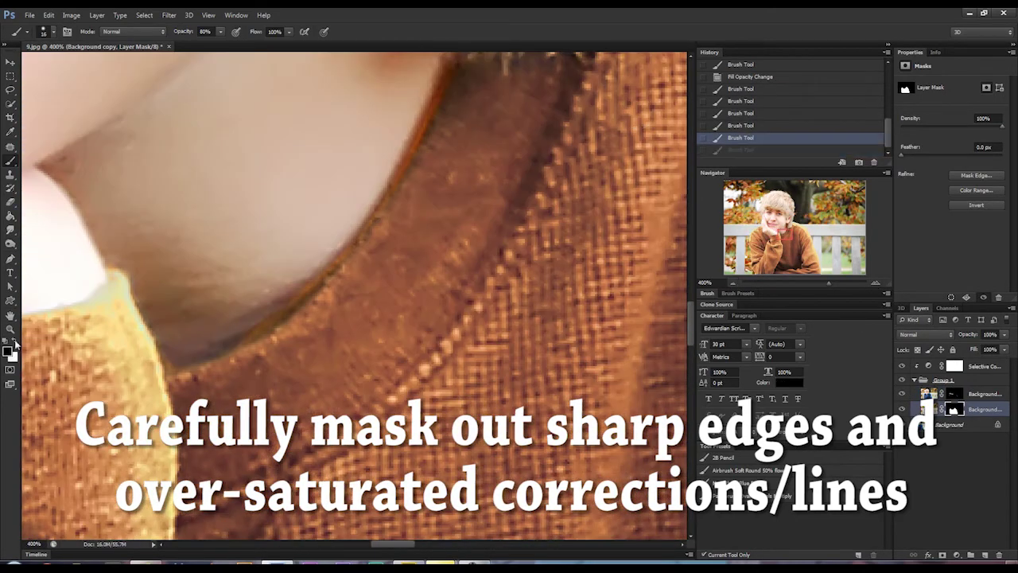
Step: Fade the orange neckline line on the Background copy mask with a black brush at 26% opacity
key(2)
key(6)
click(266, 307)
drag(405, 134, 360, 288)
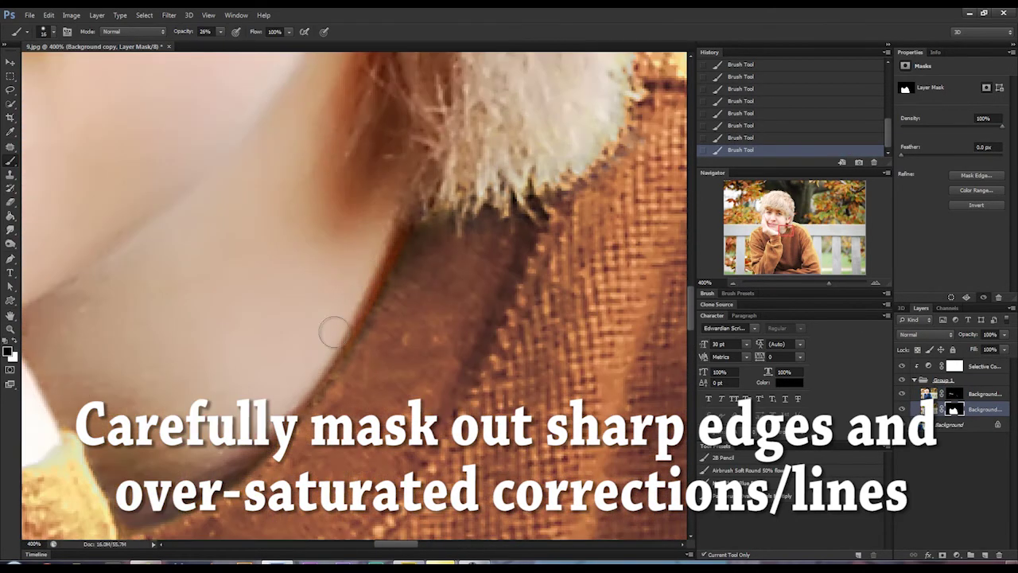
Step: Undo the last stroke and touch up the neckline on the Background copy mask with a white brush at 89% opacity
key(x)
key(8)
key(9)
key(ctrl+z)
click(266, 527)
key(ctrl+minus)
key(ctrl+minus)
key(ctrl+minus)
key(ctrl+minus)
key(ctrl+minus)
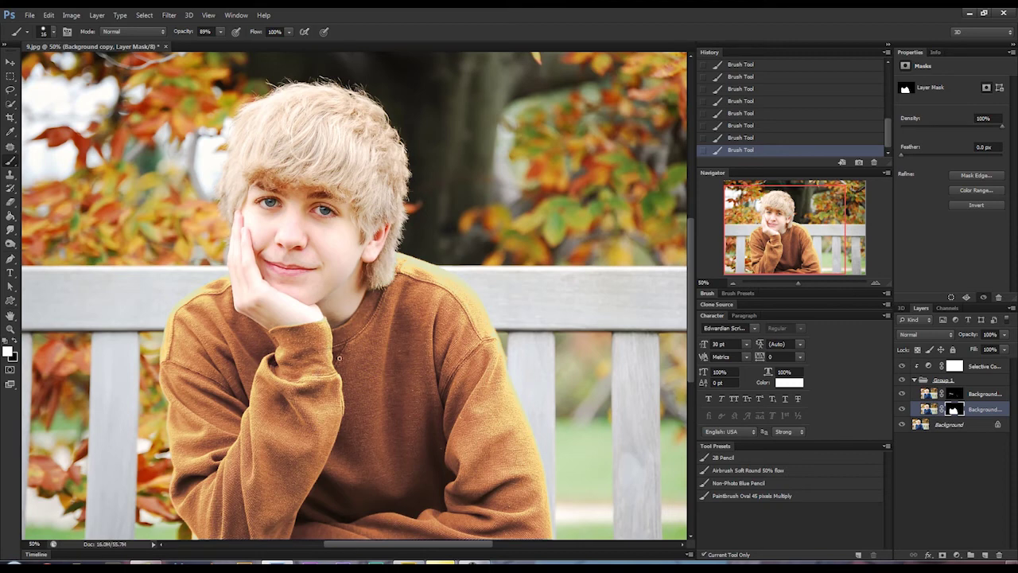
Step: Try a green sweater with Neutrals at Cyan +1% and Magenta -48%, and revert to the last brush stroke
click(992, 370)
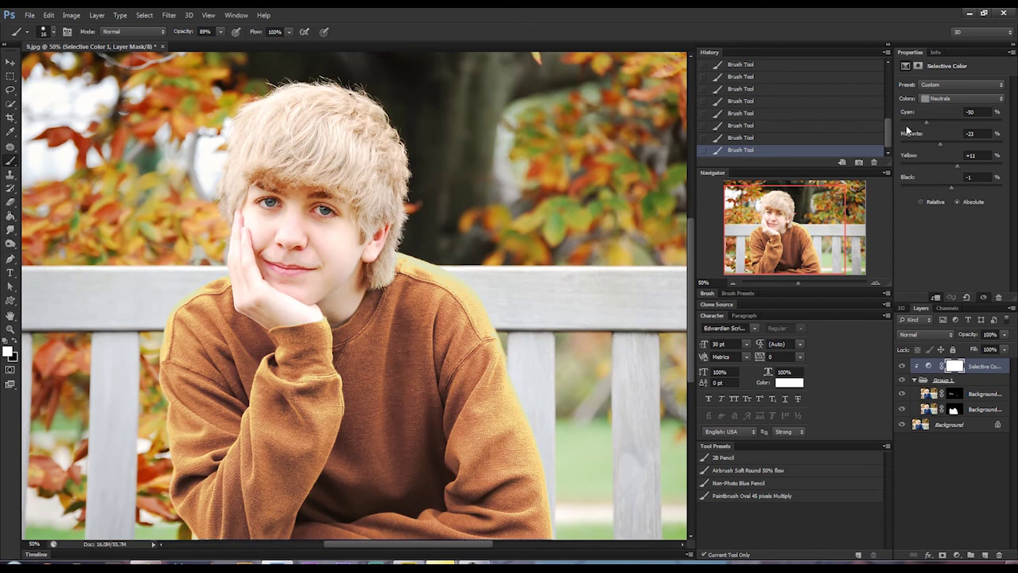
mouse_move(923, 126)
mouse_down()
mouse_move(910, 126)
mouse_move(970, 125)
mouse_move(924, 140)
mouse_up()
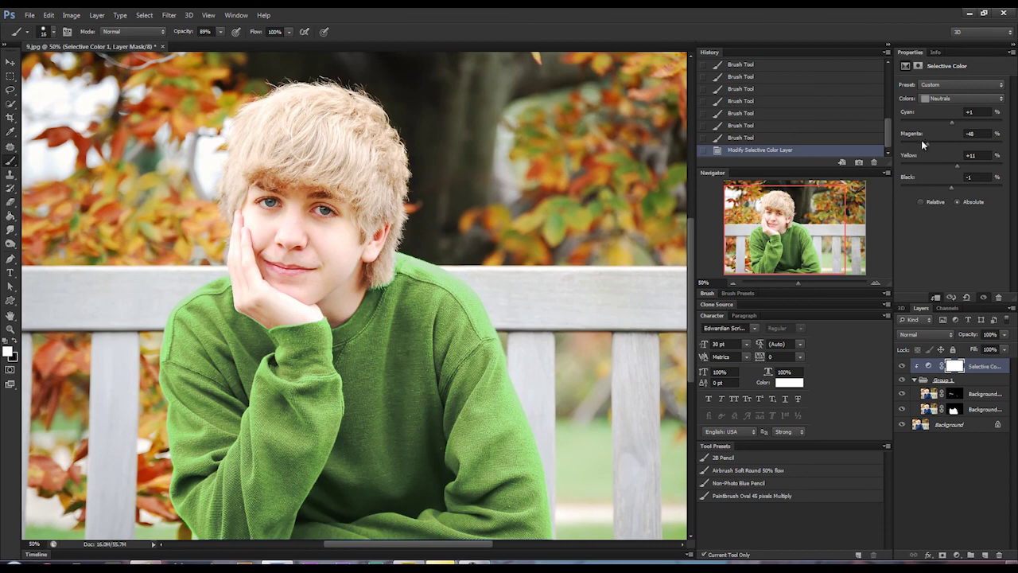
key(backslash)
key(backslash)
key(backslash)
key(backslash)
click(738, 137)
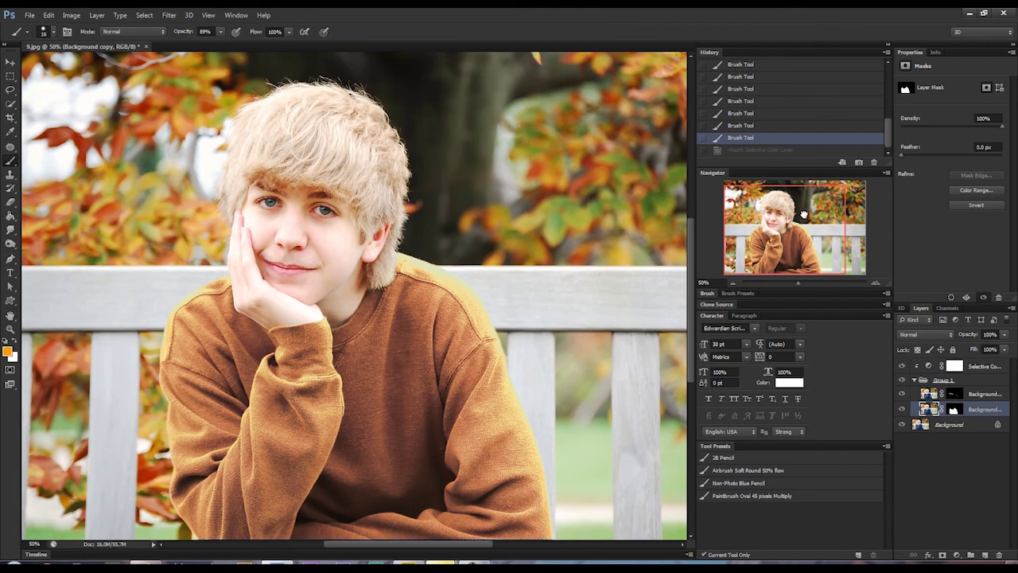
click(733, 284)
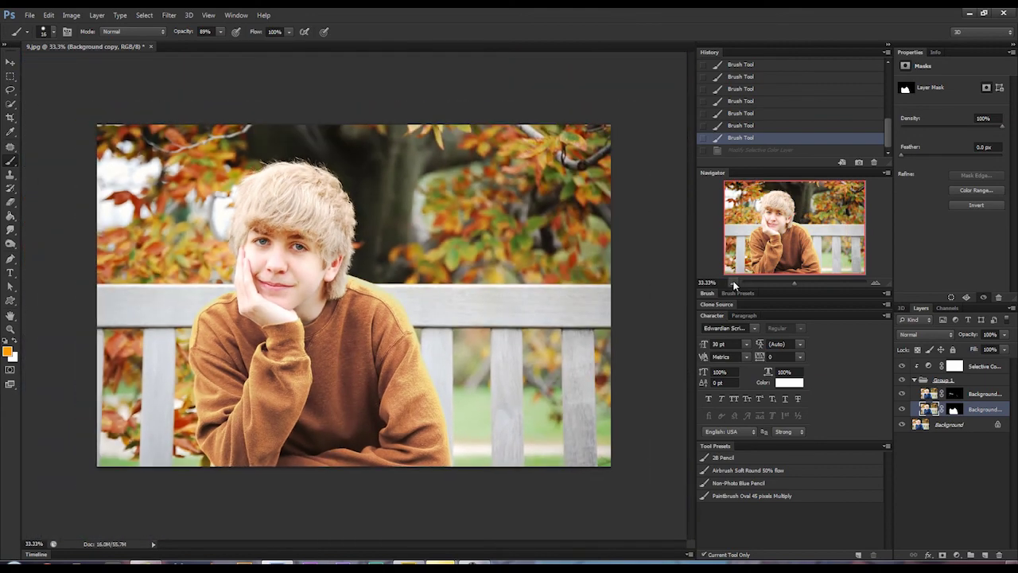